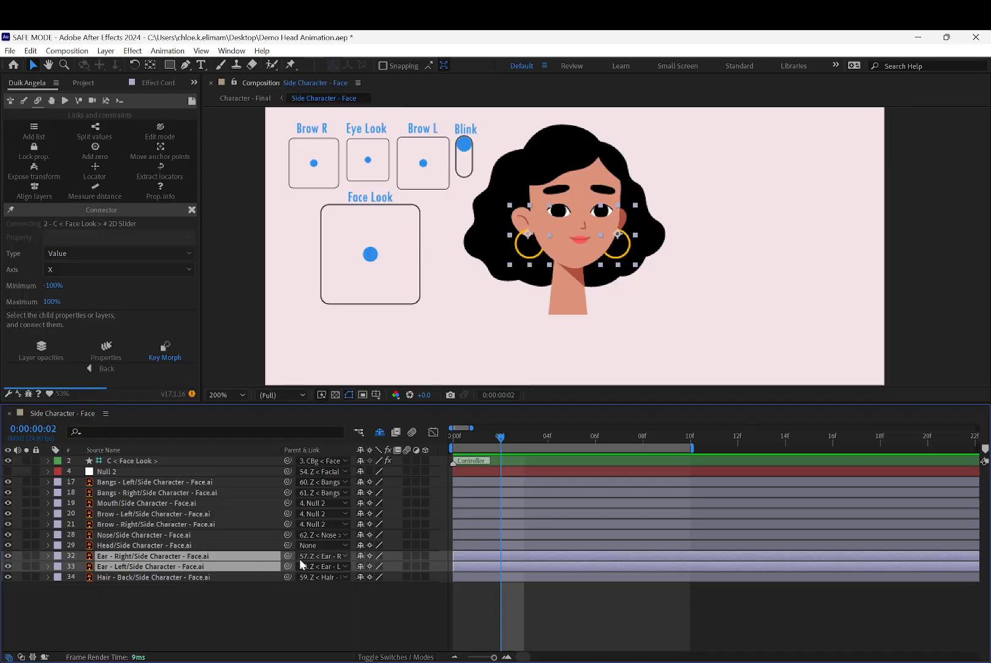
- Reveal the X and Y Position keyframes of both ear layers and go to frame 1
key(p)
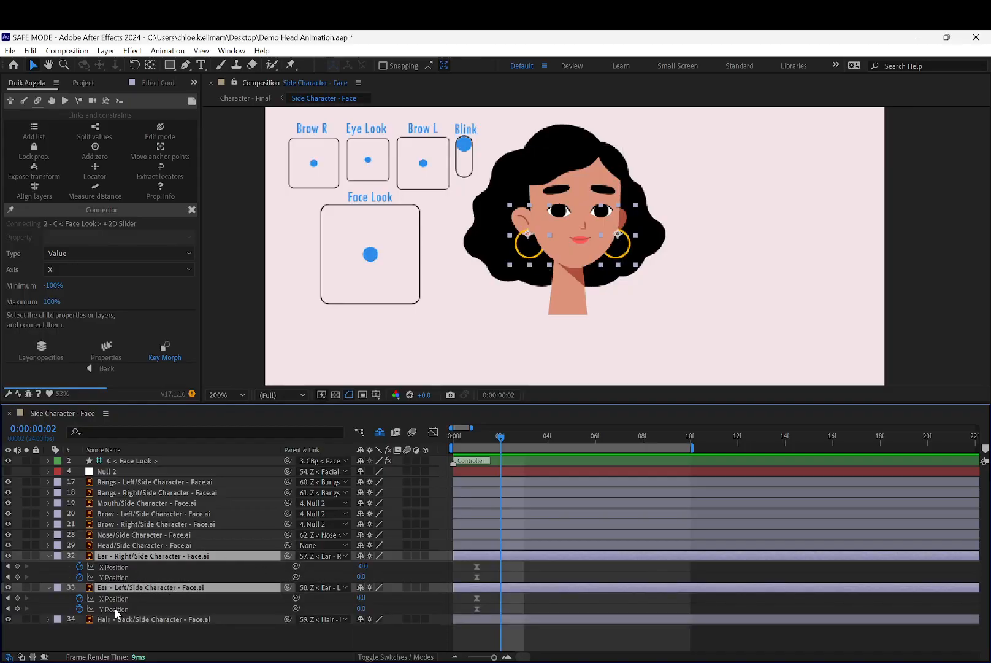
click(476, 435)
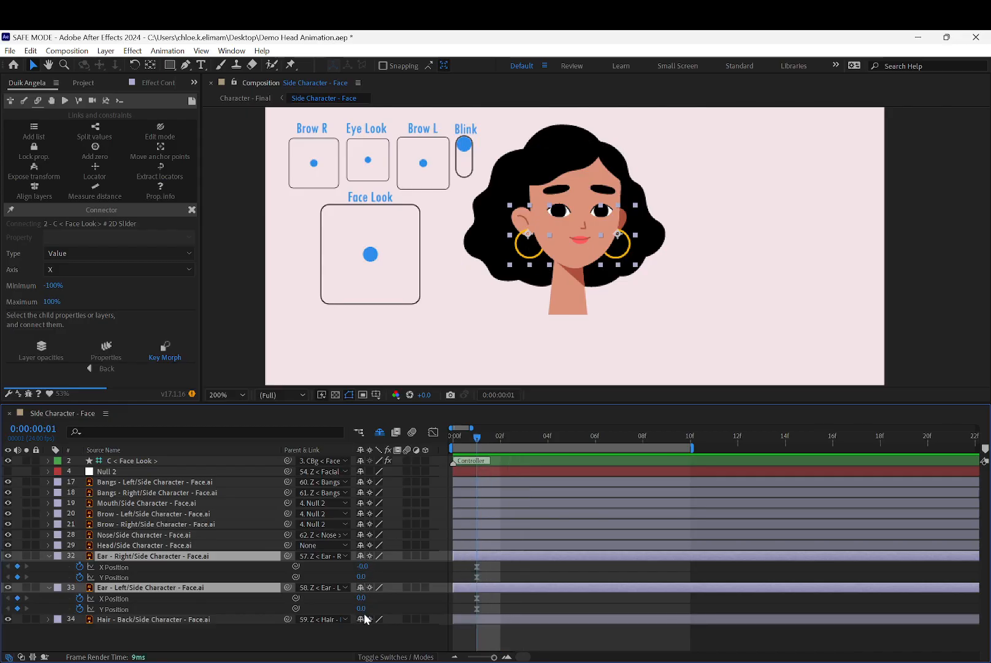
click(410, 337)
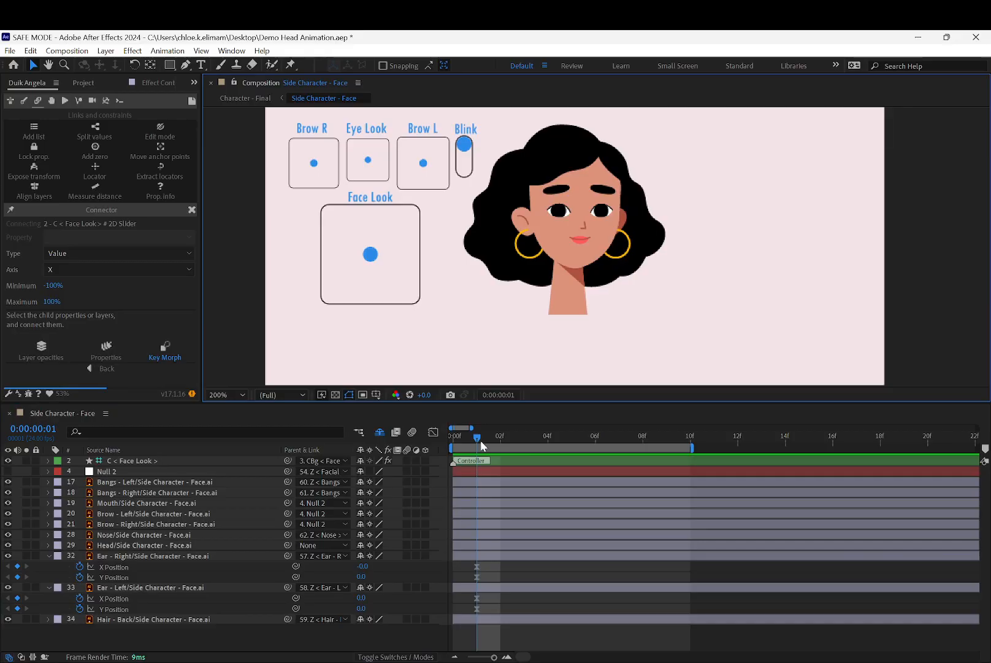
- Go to frame 0 and move the Face Look controller to the middle of its box's left edge
drag(476, 440, 454, 437)
click(371, 254)
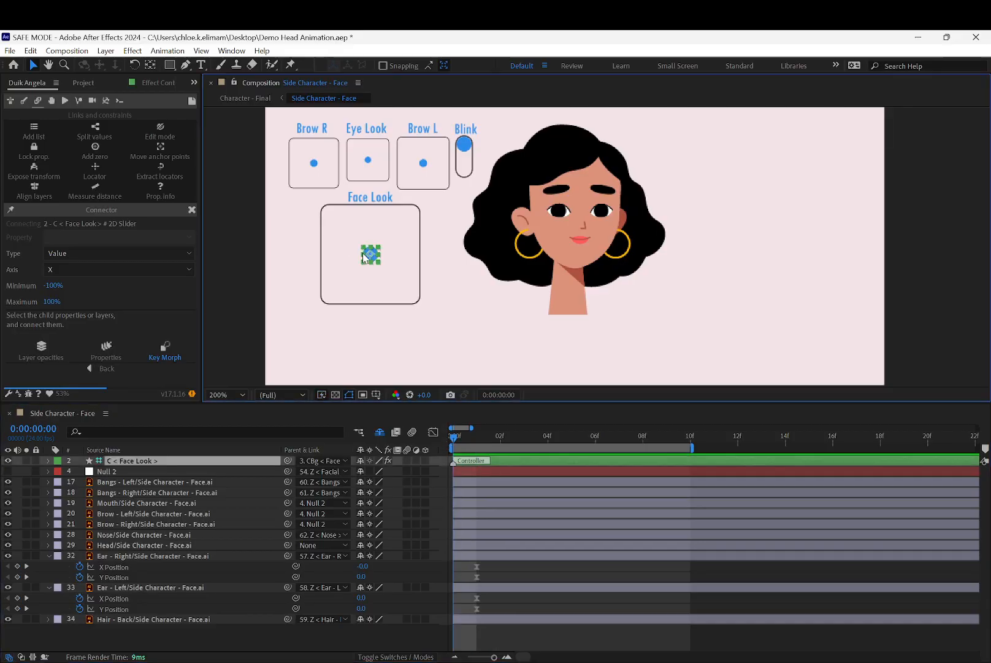
click(329, 254)
drag(369, 254, 318, 256)
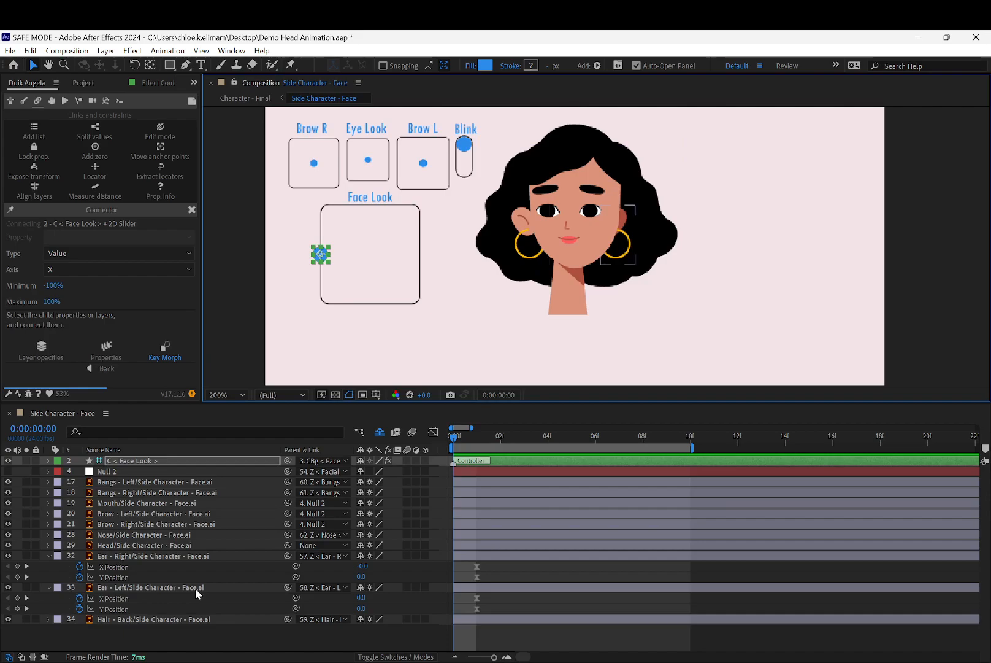
- Turn off shy-layer hiding to show all layers around the Head, Neck and Ear layers
click(162, 586)
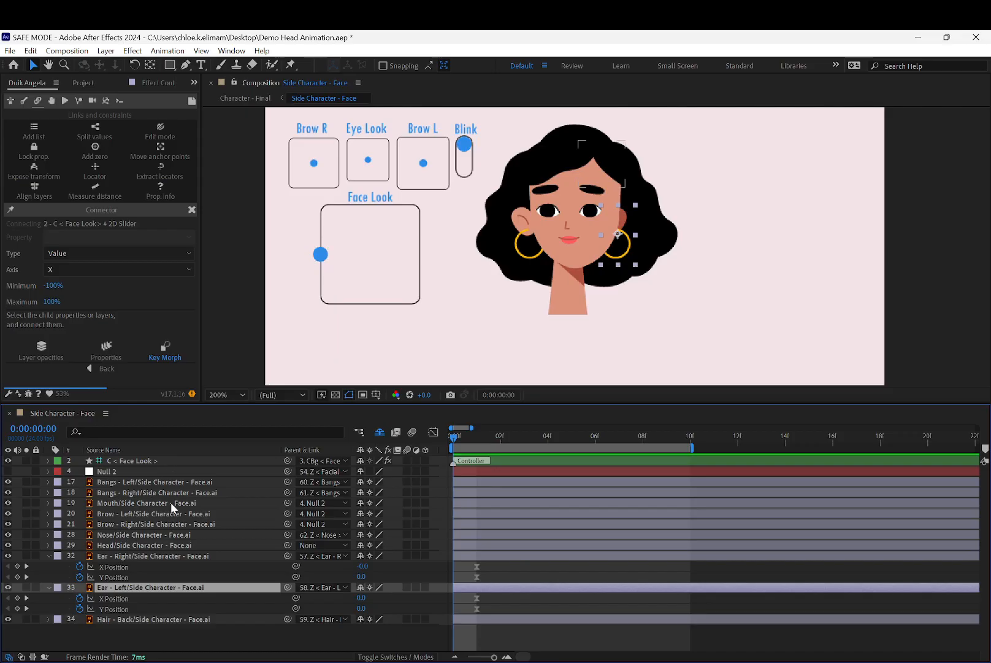
click(379, 433)
scroll(189, 530, down, 6)
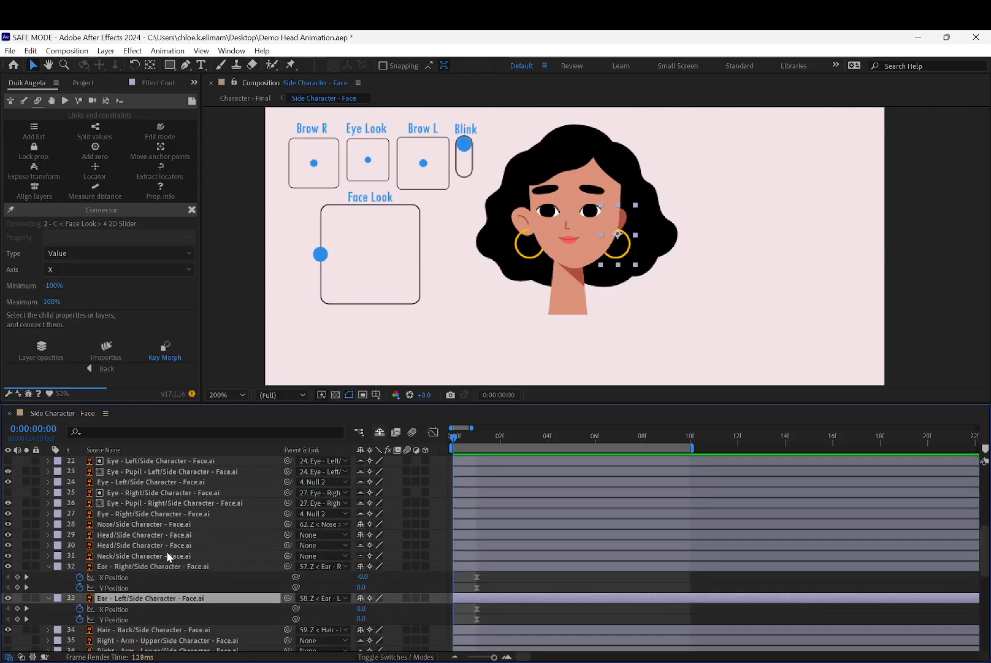
scroll(144, 600, down, 1)
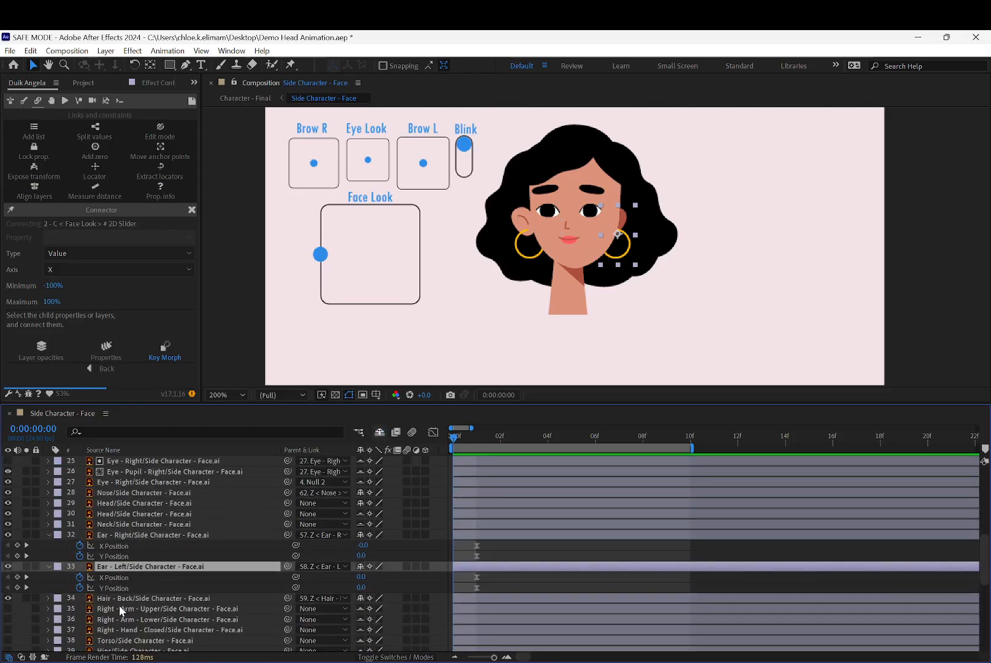
scroll(129, 529, up, 1)
- Try moving both Head layers and the Neck layer below the two ear layers, and undo the reordering
click(131, 534)
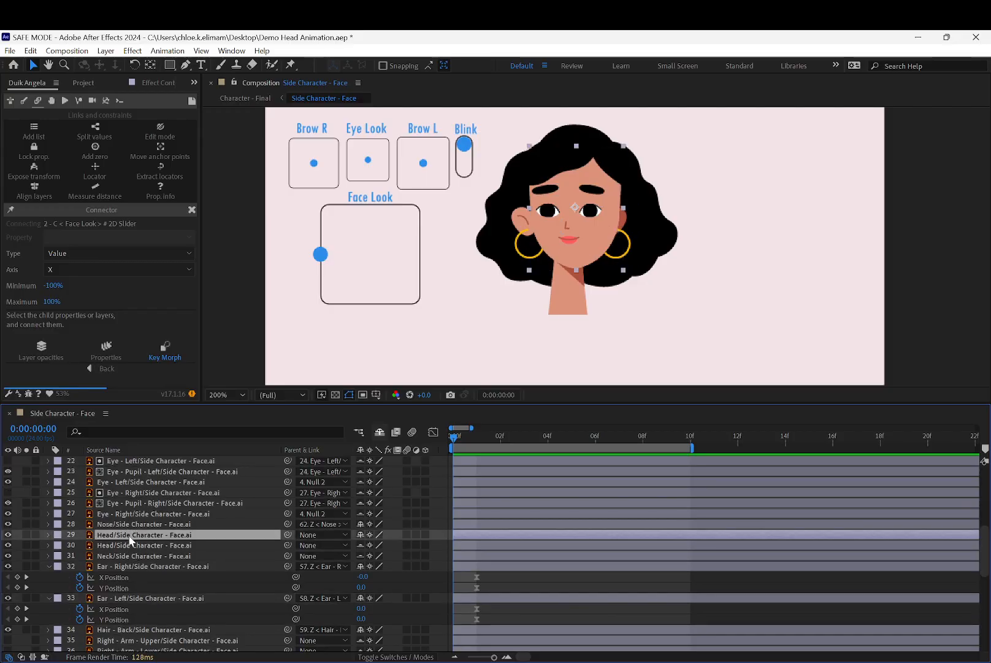
scroll(143, 540, down, 1)
ctrl+click(176, 514)
ctrl+click(166, 526)
scroll(161, 513, down, 1)
drag(156, 475, 142, 559)
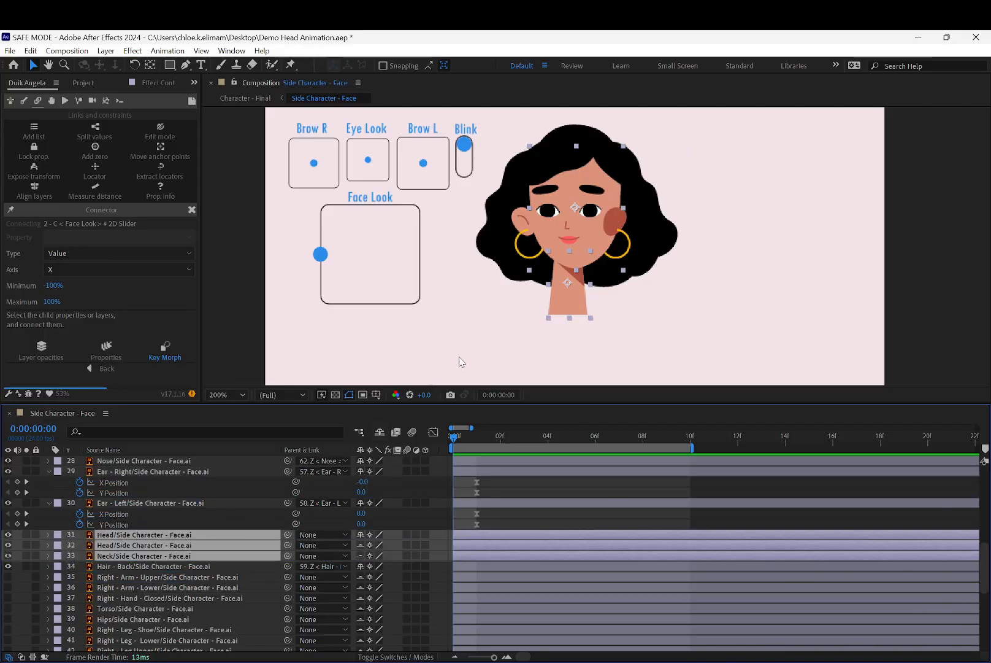
click(428, 328)
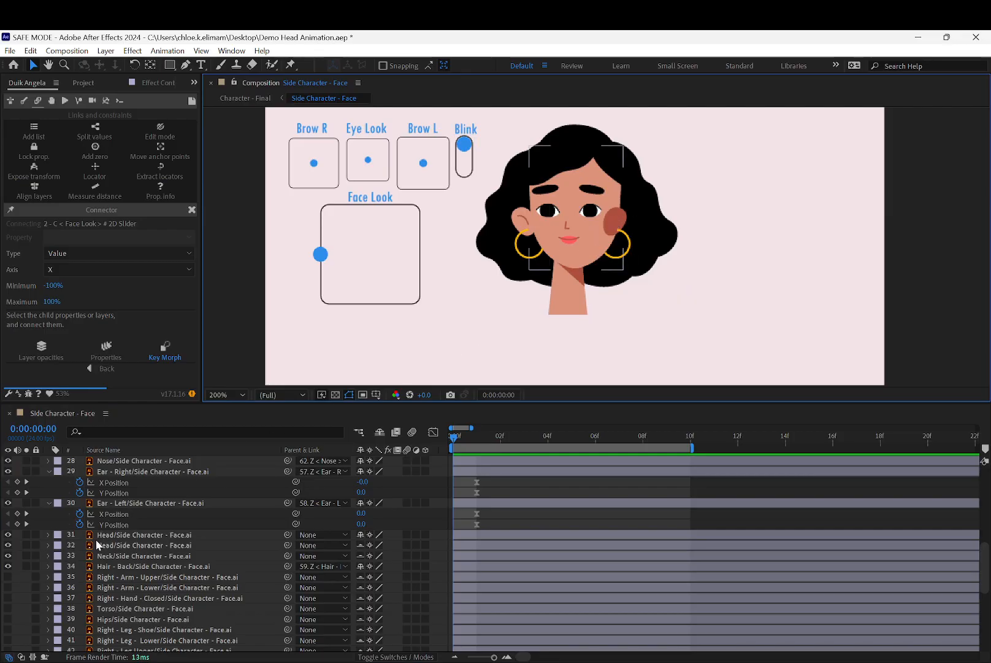
key(ctrl+z)
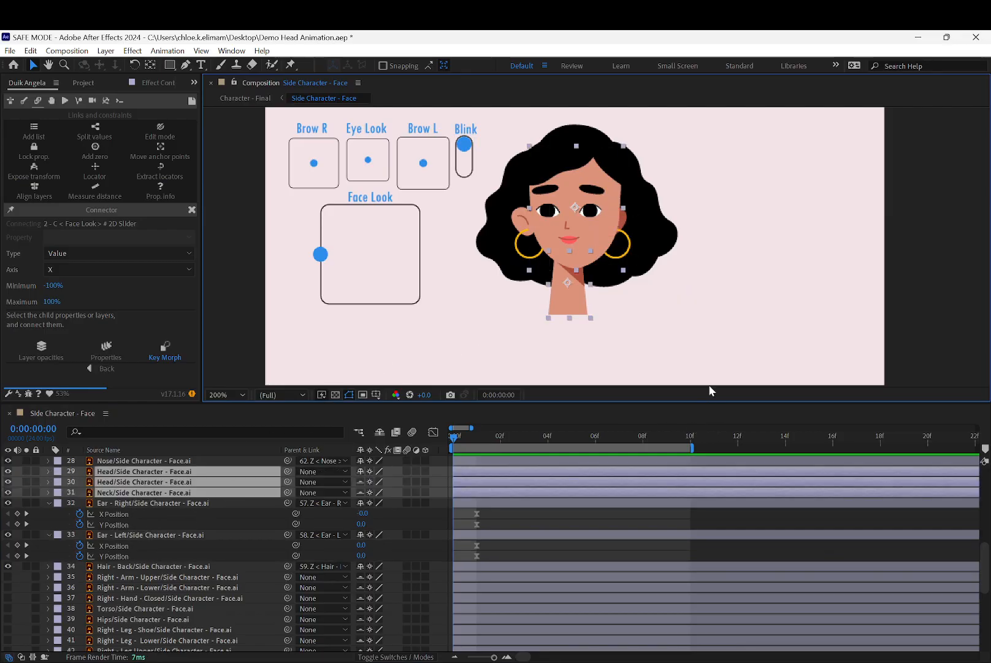
- Set the Ear - Left layer's X Position to 3.0 at frame 0
click(316, 318)
click(184, 536)
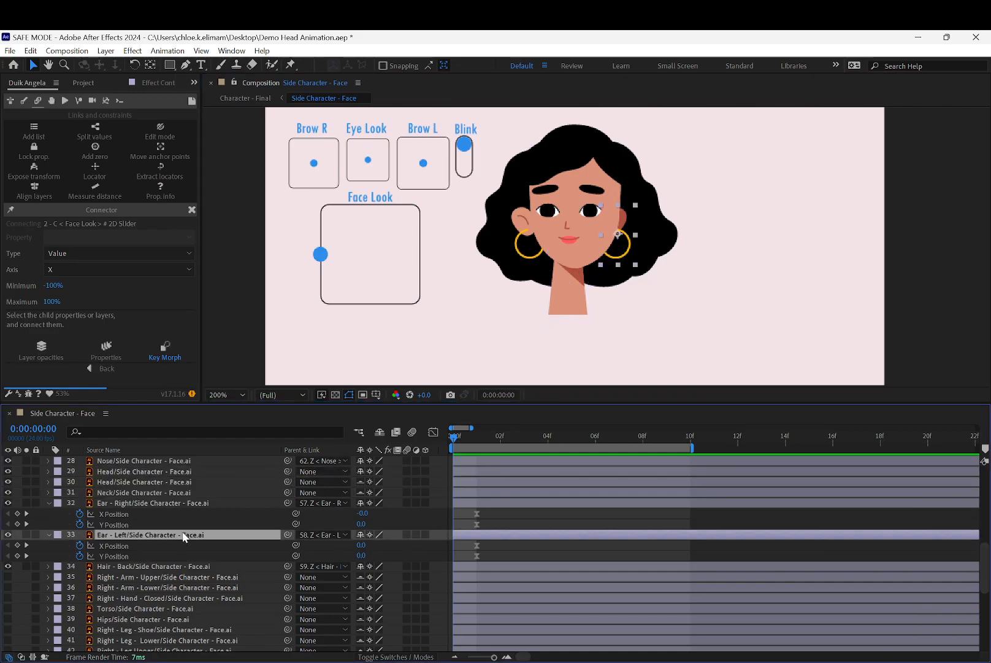
click(139, 542)
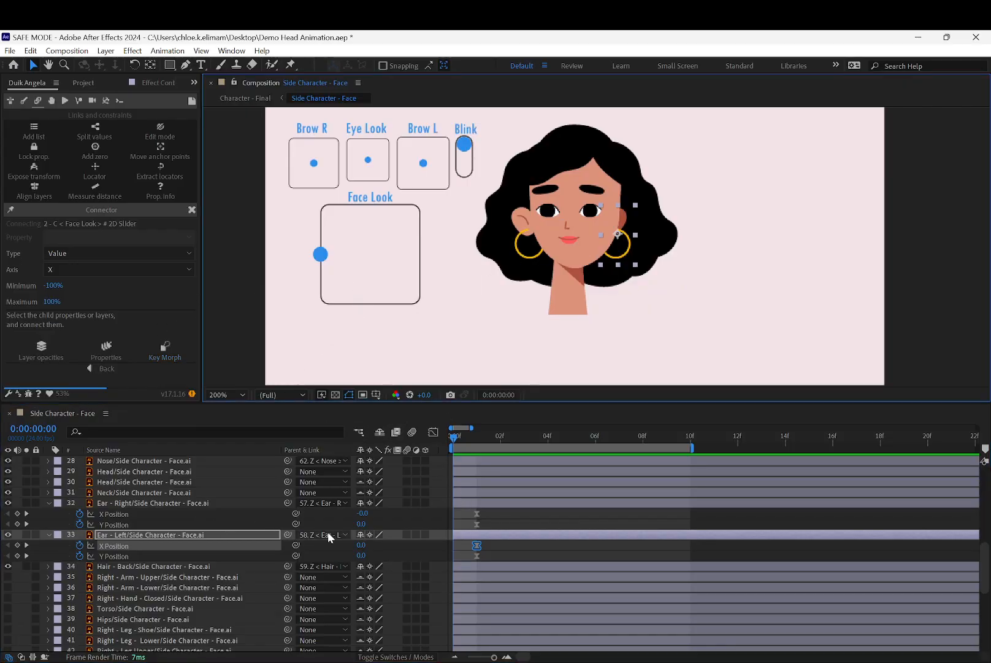
drag(362, 544, 362, 544)
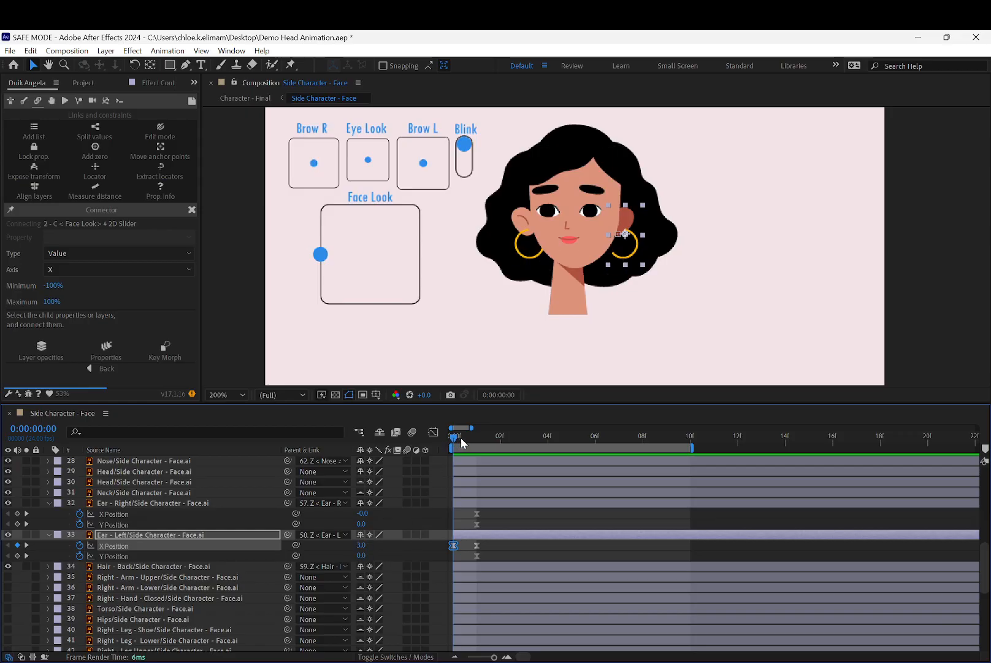
- Go to frame 2 and move the Face Look controller to the middle of its box's right edge
drag(461, 442, 500, 440)
drag(325, 258, 417, 257)
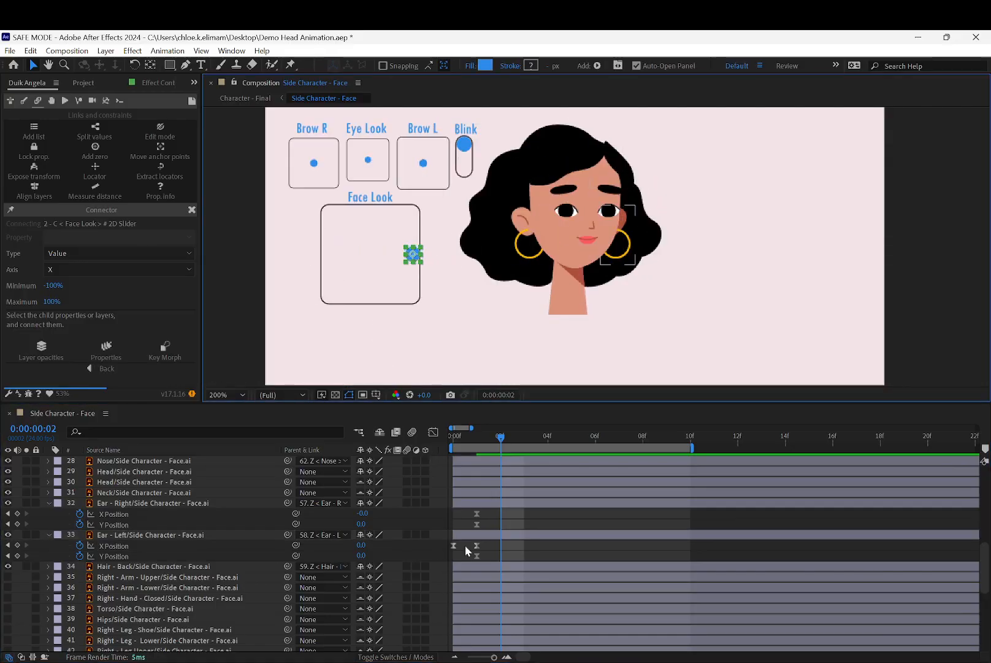
drag(413, 256, 421, 252)
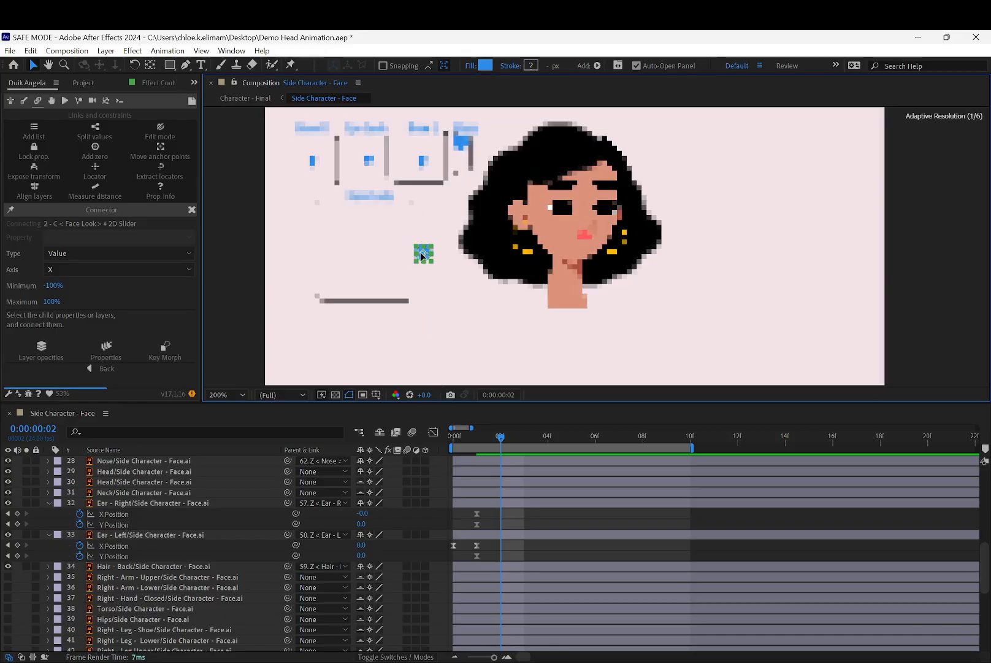
- Set the Ear - Left layer's X Position to -2.0 at frame 2
drag(362, 545, 362, 546)
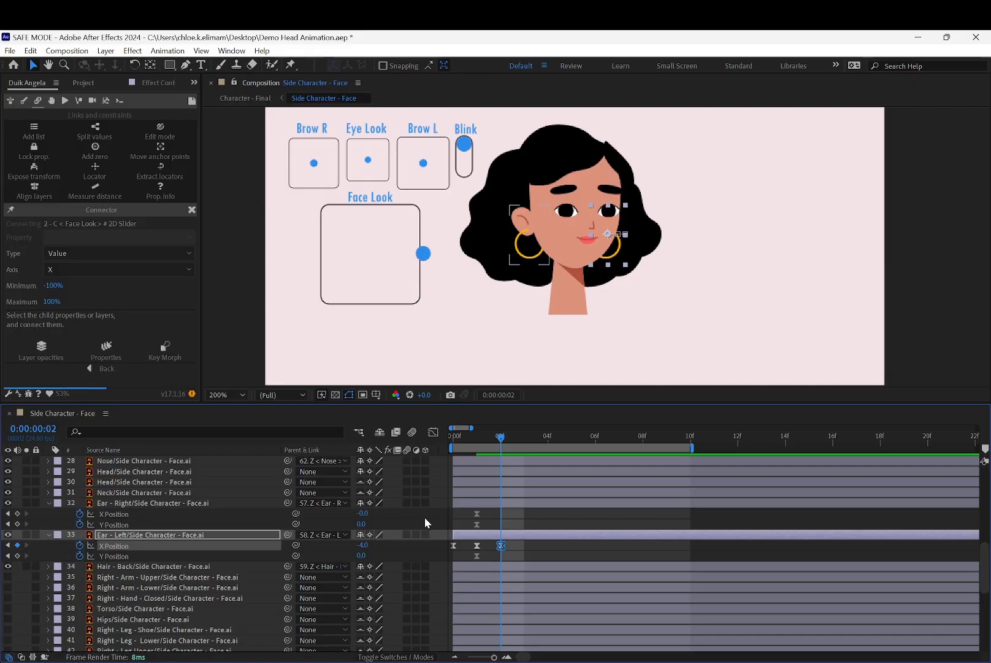
key(Right)
key(Right)
key(Right)
key(Right)
key(Right)
key(Right)
key(Right)
key(Right)
key(Right)
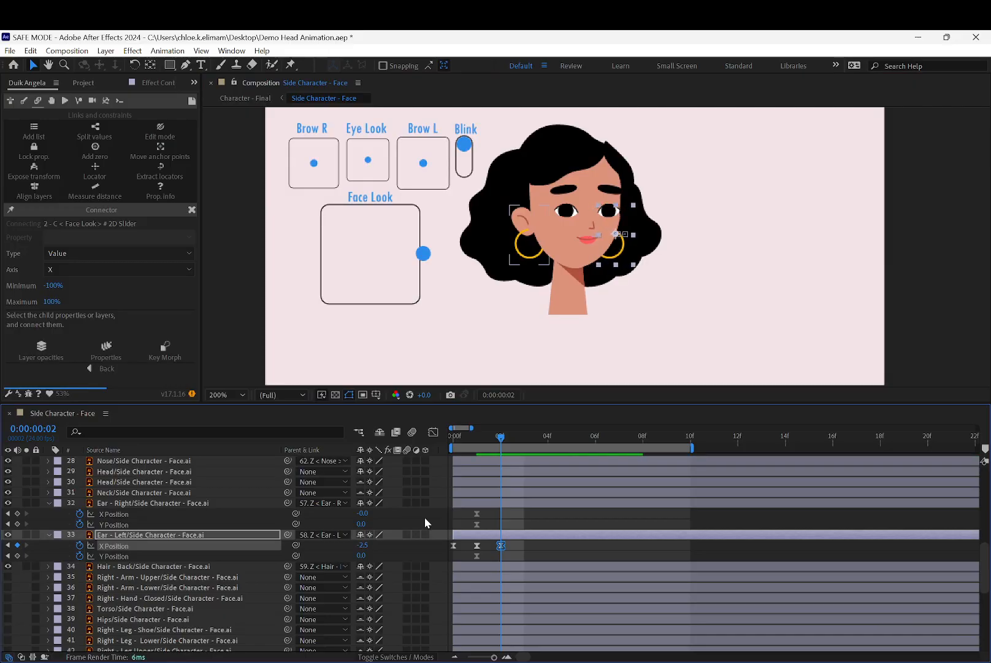
key(Left)
key(Left)
key(Left)
key(Left)
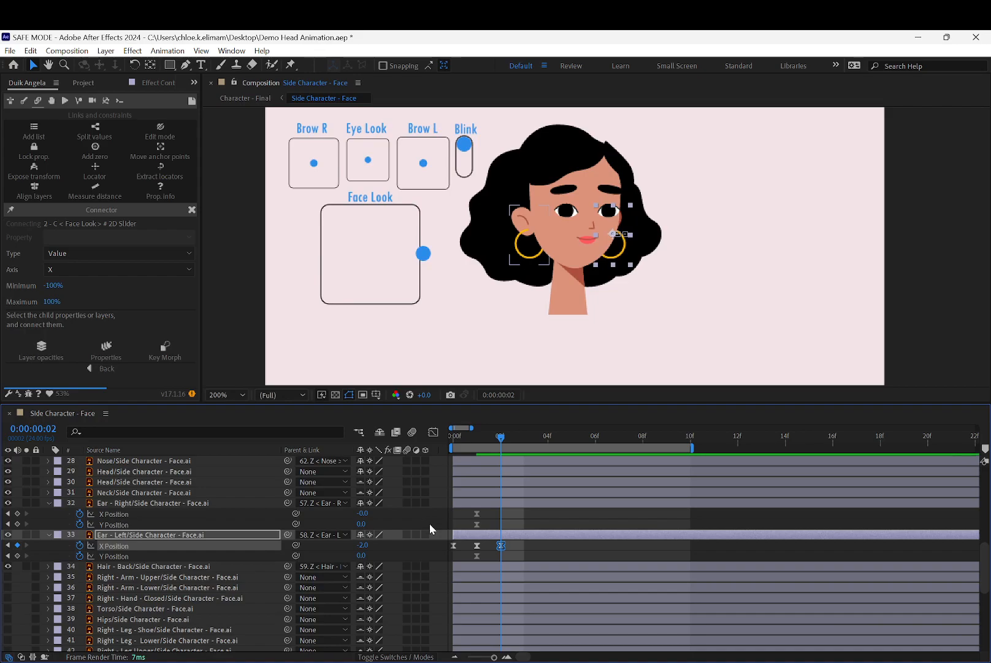
click(286, 313)
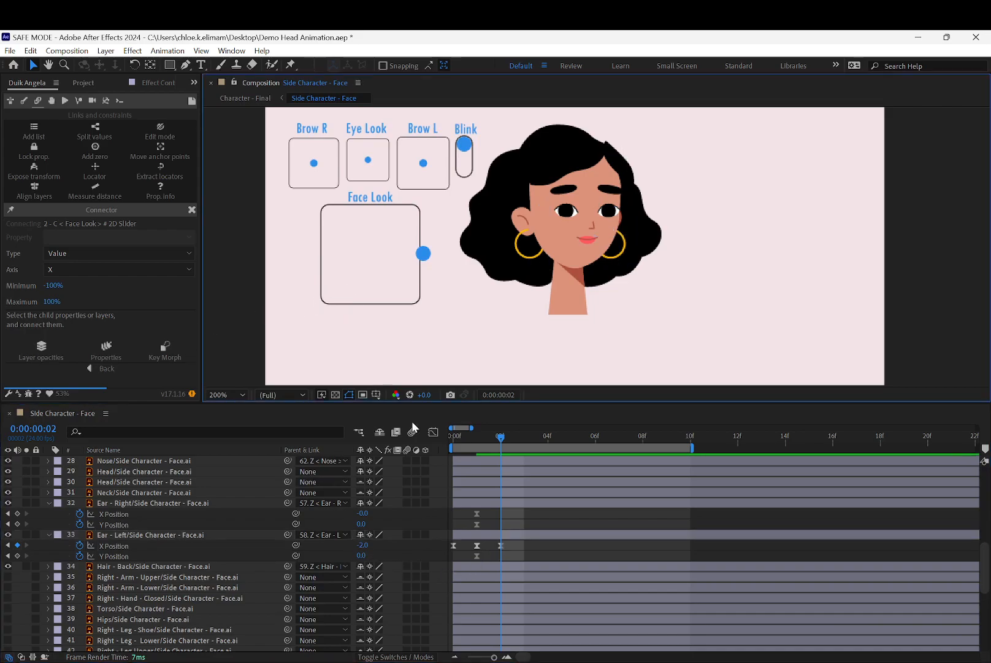
- Go to frame 1 and move the Face Look controller to the middle of its box's upper edge
drag(501, 439, 444, 439)
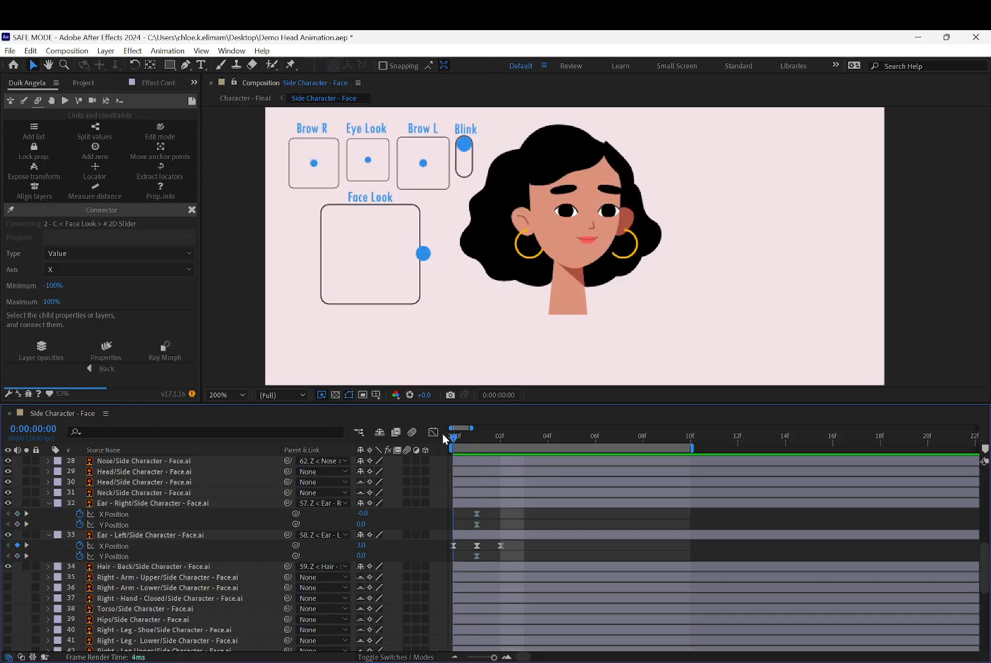
mouse_move(484, 439)
mouse_down()
mouse_move(454, 437)
mouse_move(478, 438)
mouse_up()
drag(423, 253, 370, 206)
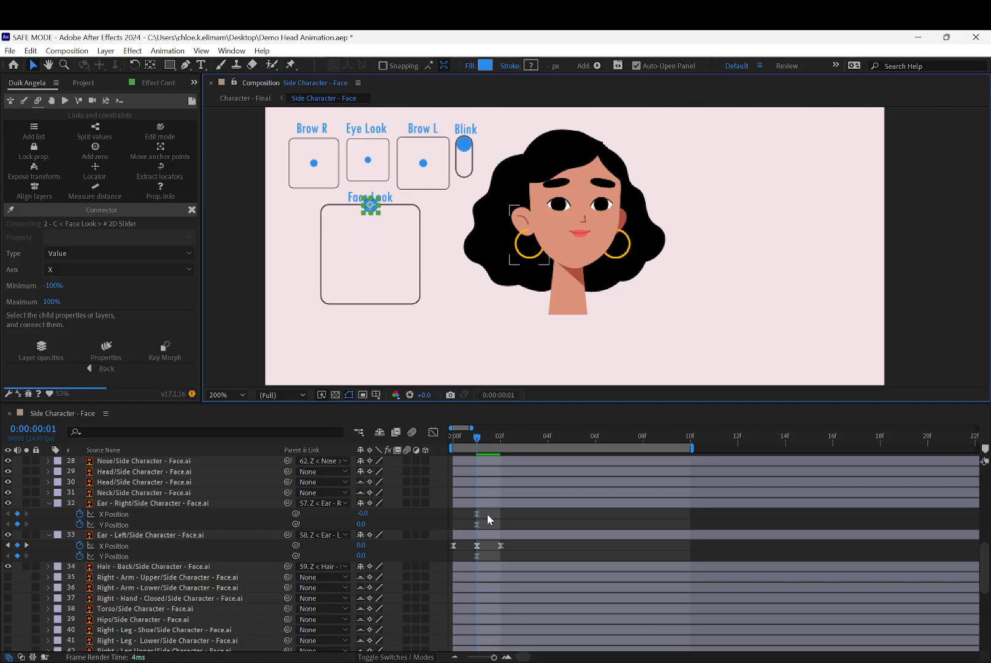
- Keyframe the Ear - Left layer's Y Position at 5.0 on frame 0
drag(477, 437, 454, 436)
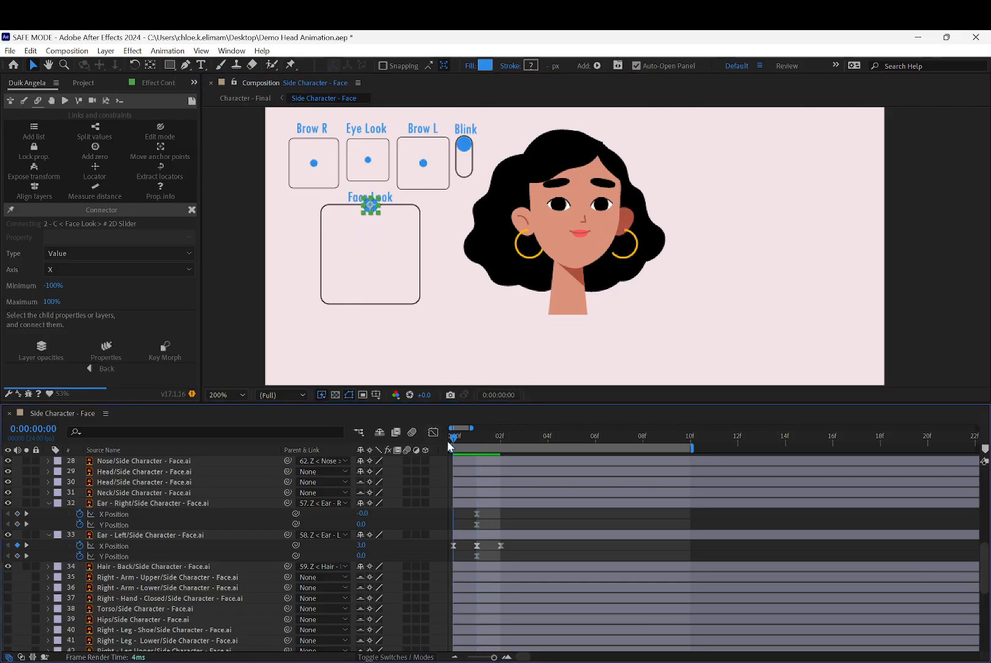
click(623, 212)
click(178, 532)
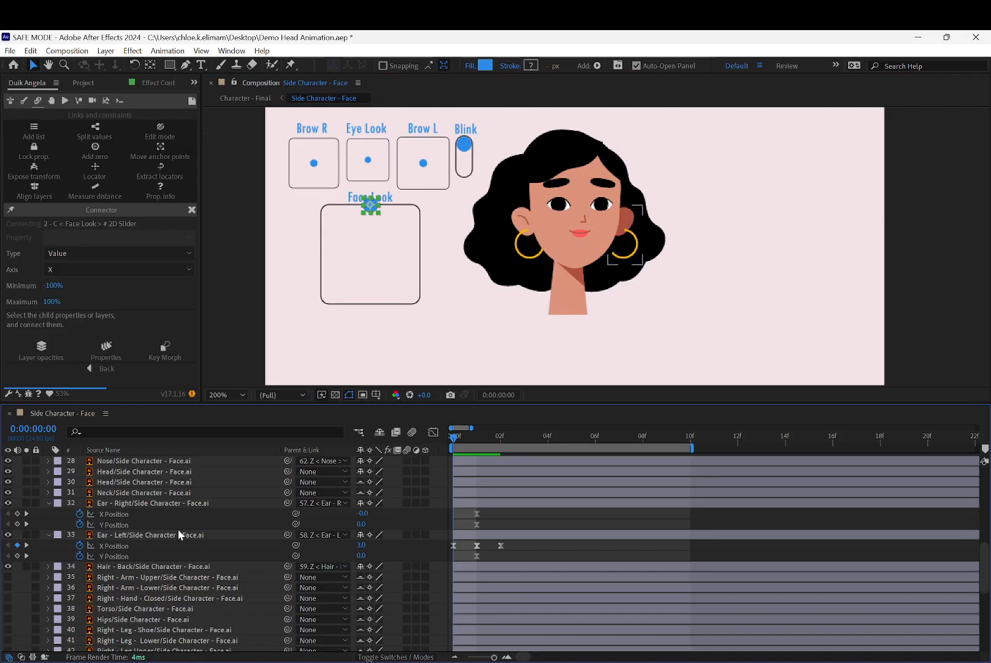
click(361, 555)
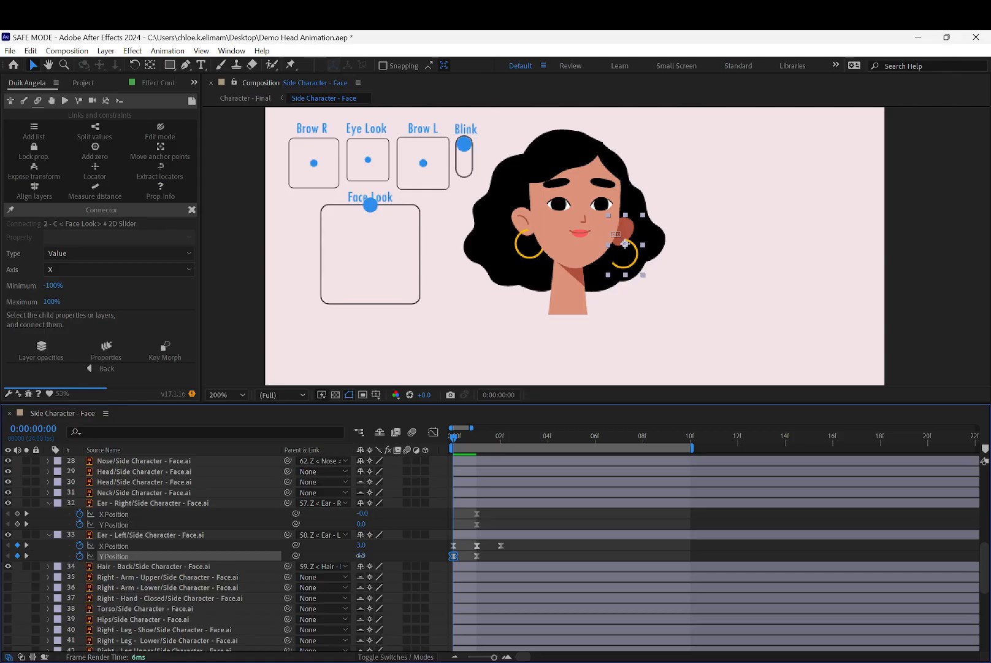
drag(362, 555, 370, 553)
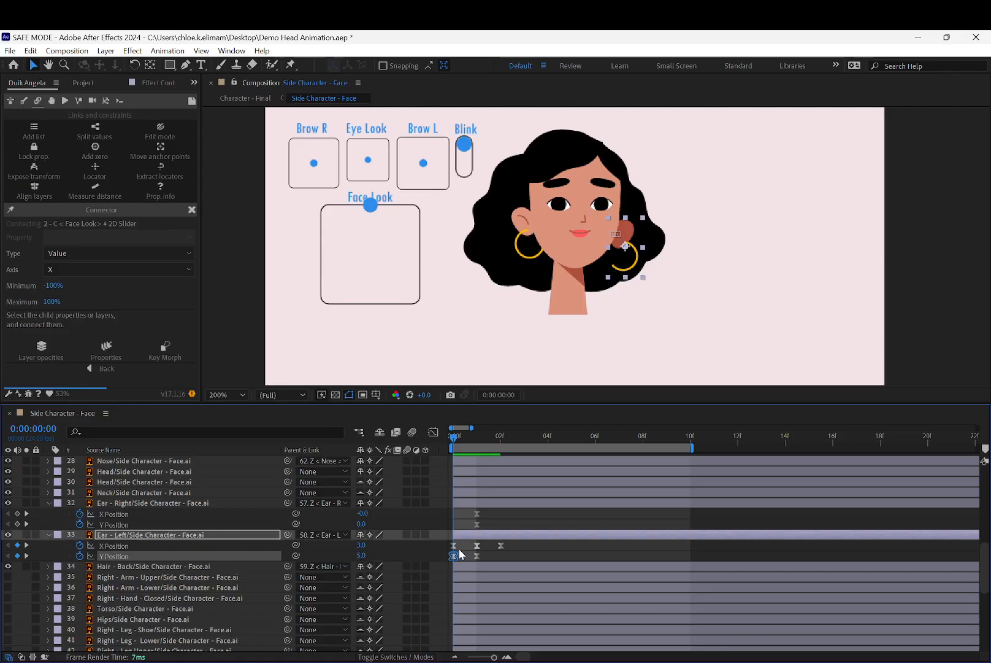
- Set the left ear's frame 0 Y Position to 2.0 with its X Position keyframes temporarily shifted, restoring them to frames 0, 1 and 2
mouse_move(454, 545)
mouse_down()
mouse_move(571, 545)
mouse_move(454, 545)
mouse_up()
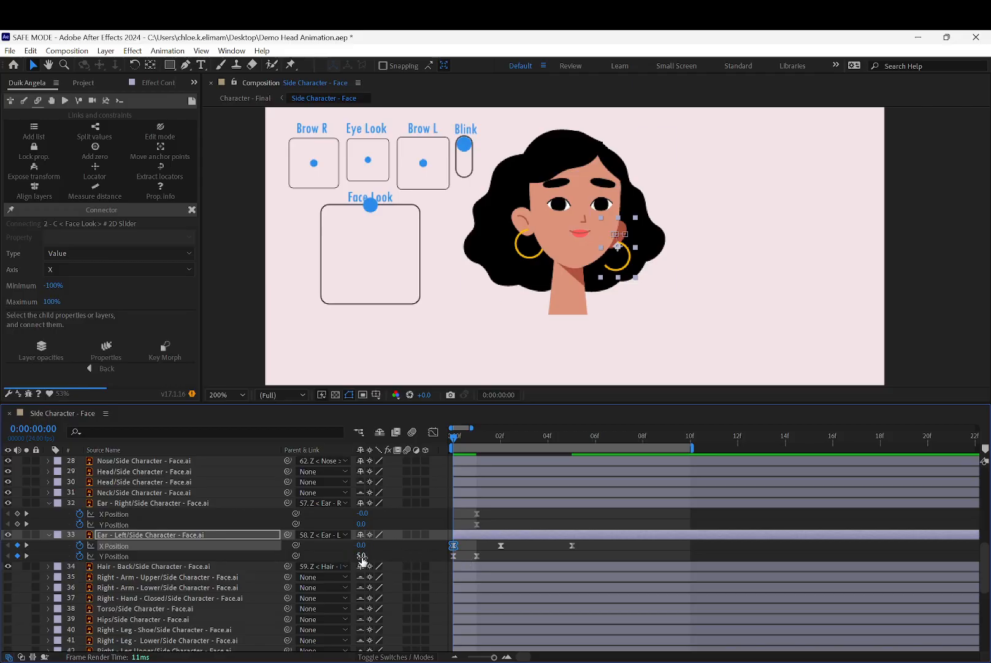
drag(362, 556, 361, 557)
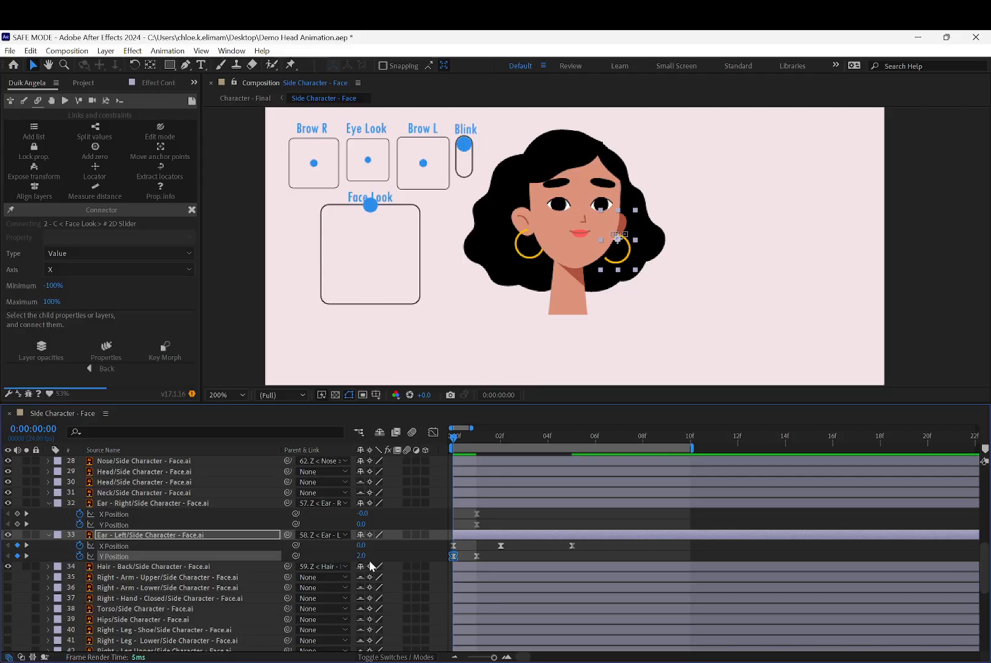
drag(454, 545, 477, 545)
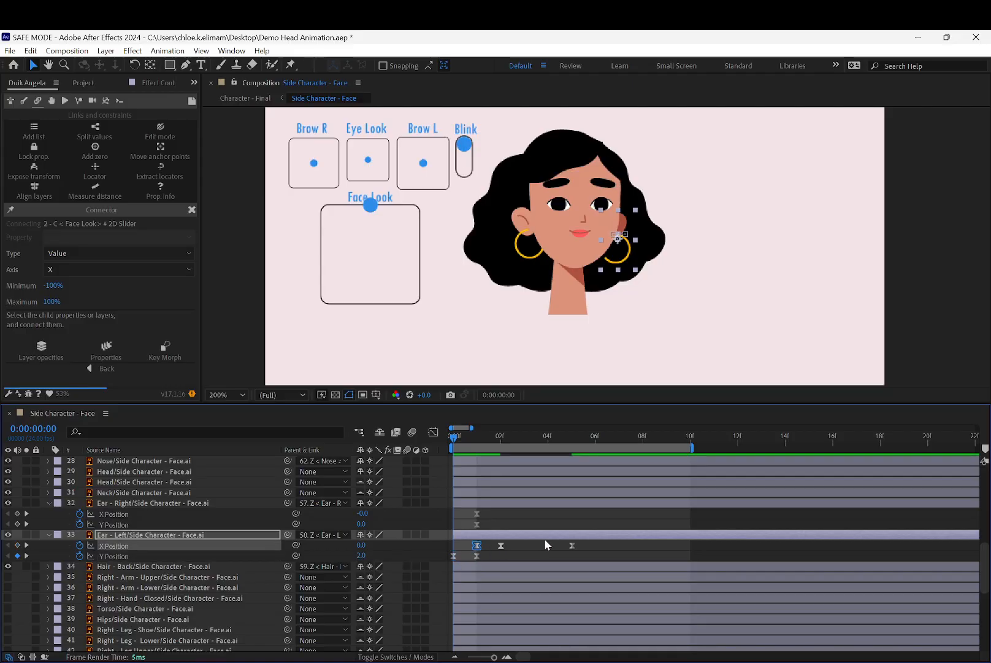
drag(572, 546, 453, 545)
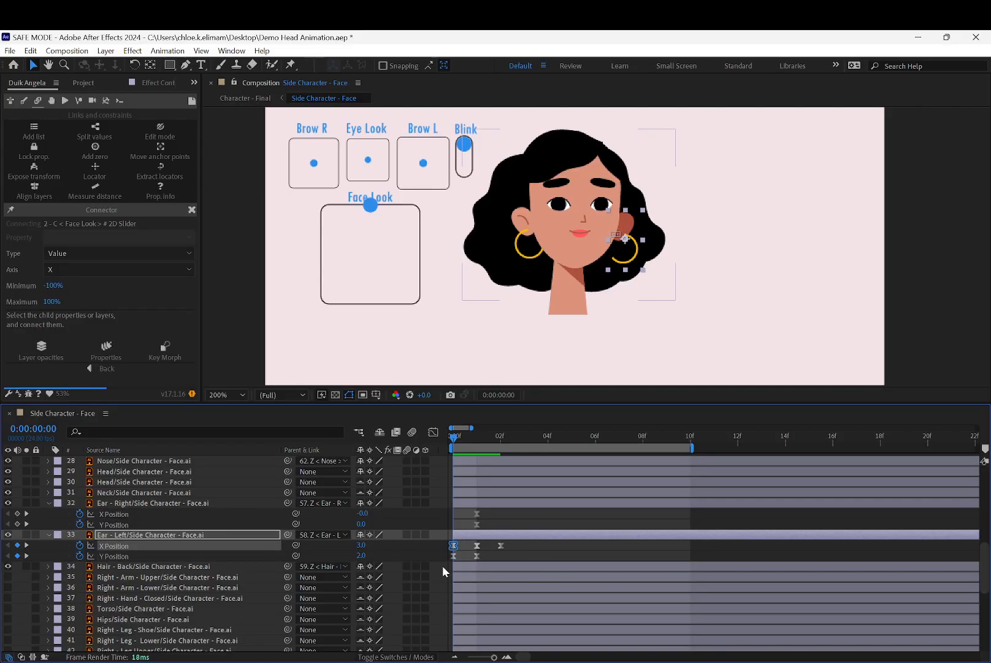
- Check the left ear at frames 0 and 1 with Face Look in the upper-left corner, and return the controller to the upper edge's middle
drag(370, 205, 323, 205)
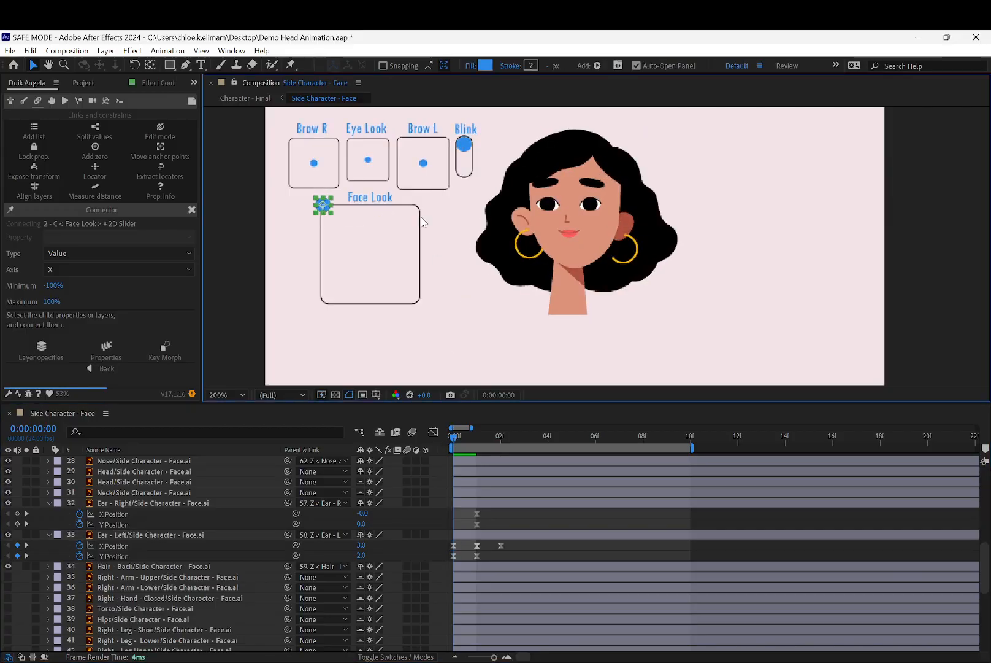
mouse_move(324, 205)
mouse_down()
mouse_move(391, 201)
mouse_move(320, 203)
mouse_up()
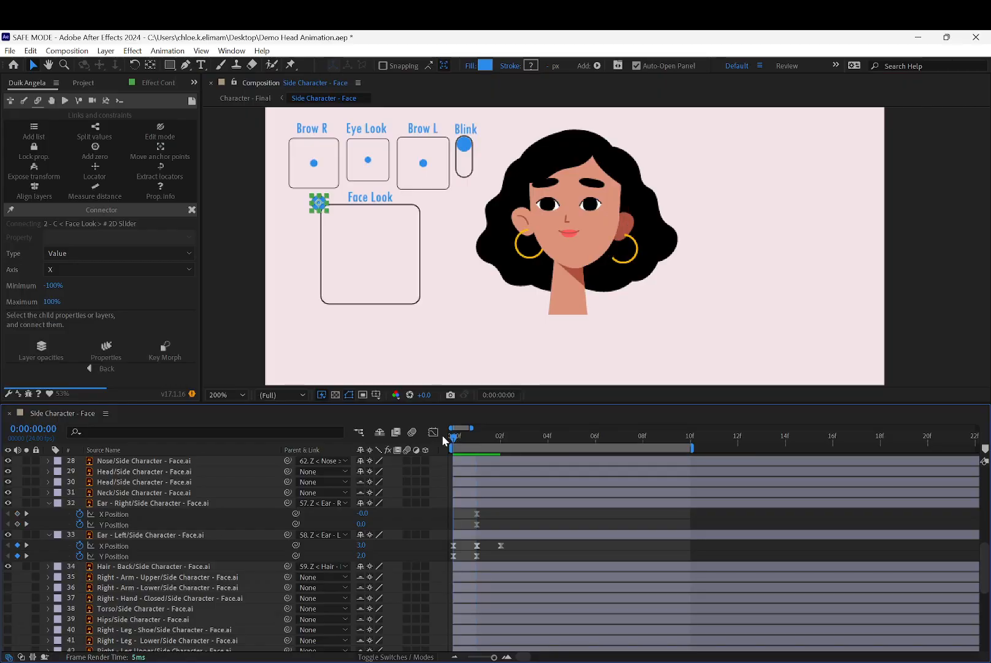
click(476, 435)
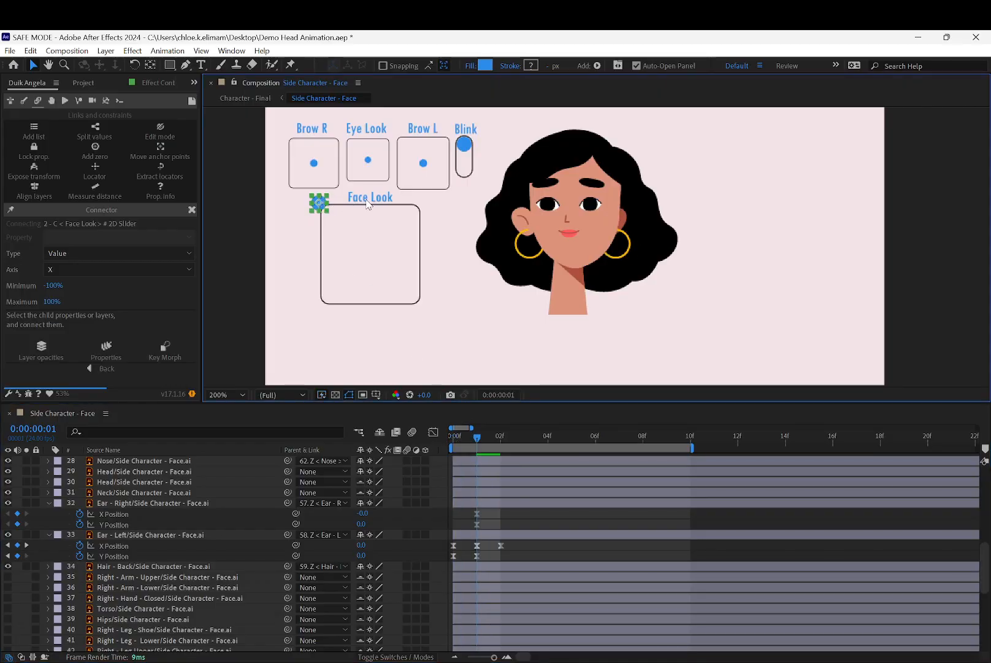
drag(320, 203, 371, 201)
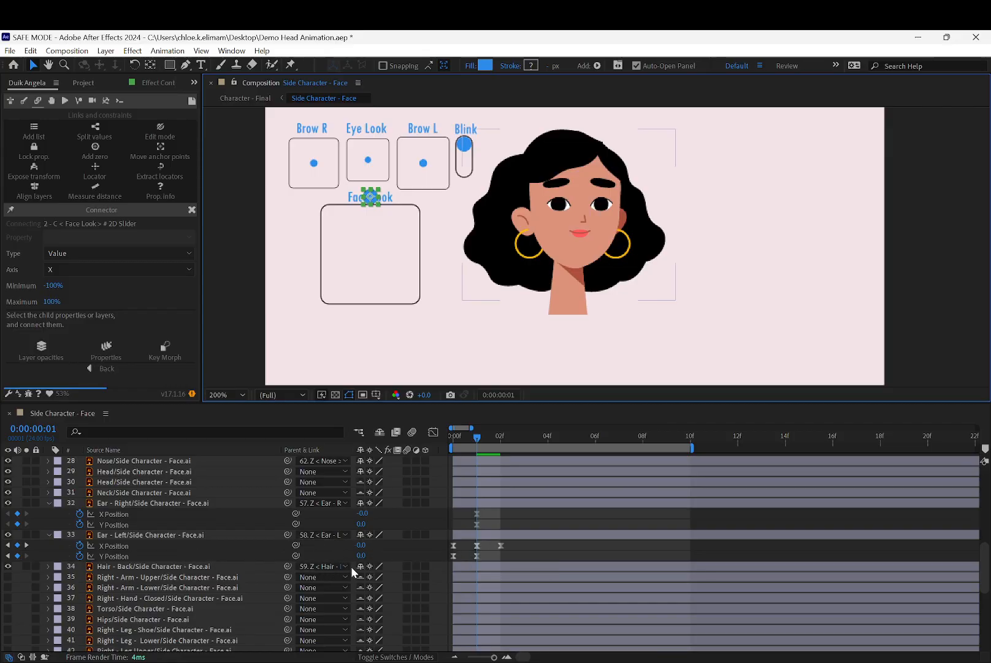
- Preview the left ear on frame 1 with its Y Position keyframes temporarily shifted, restoring them to frames 0 and 1
mouse_move(479, 555)
mouse_down()
mouse_move(548, 555)
mouse_move(458, 554)
mouse_move(477, 554)
mouse_up()
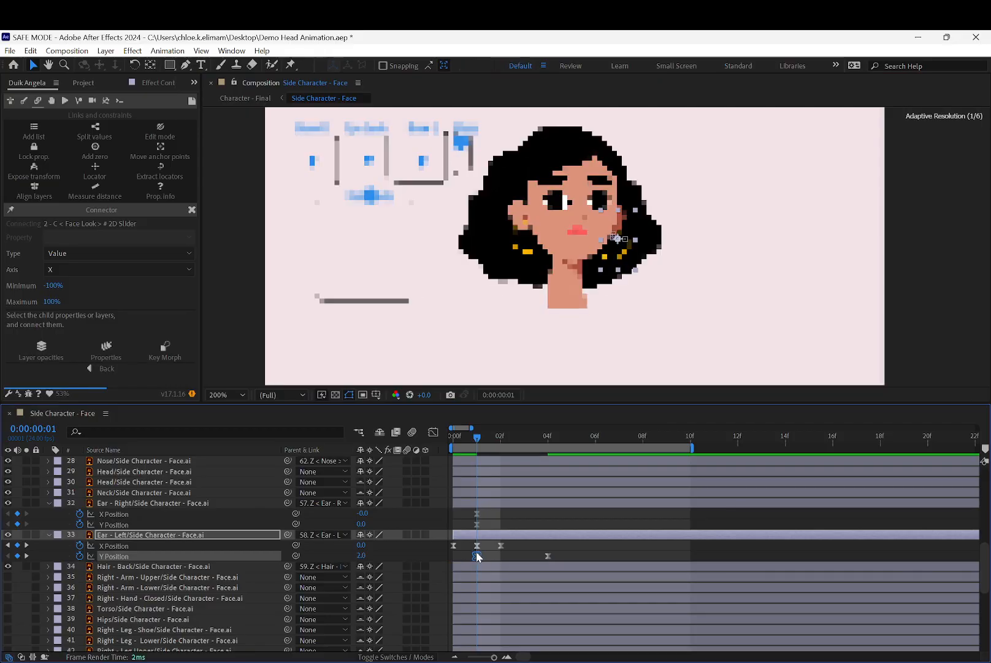
key(ctrl+z)
drag(548, 556, 477, 556)
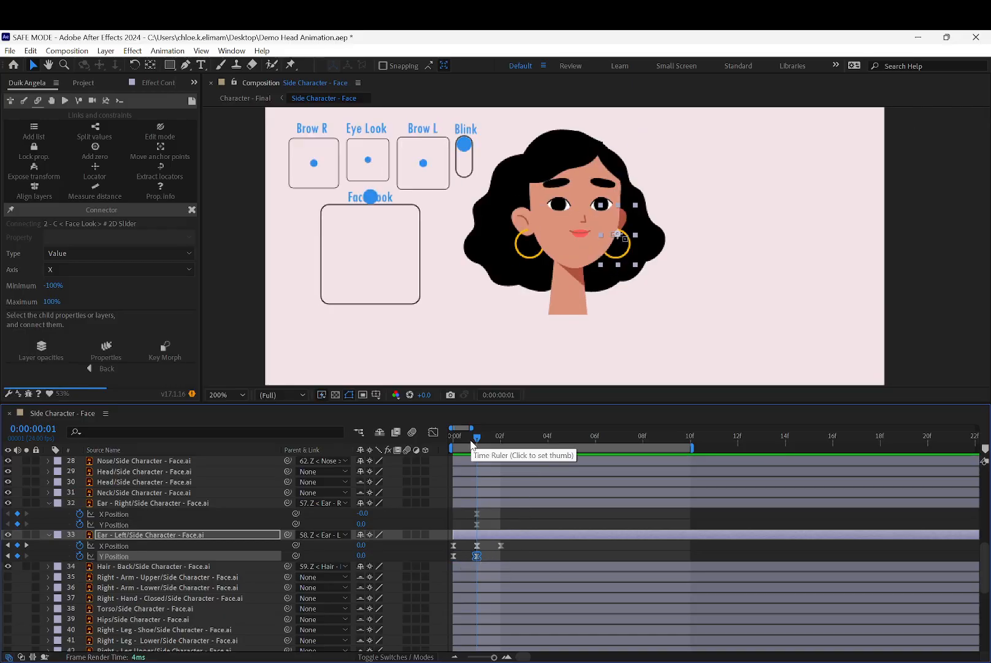
- On frame 2, move Face Look to its box's lower-edge middle and temporarily shift the left ear's last two X Position keyframes to frames 2 and 3
click(501, 442)
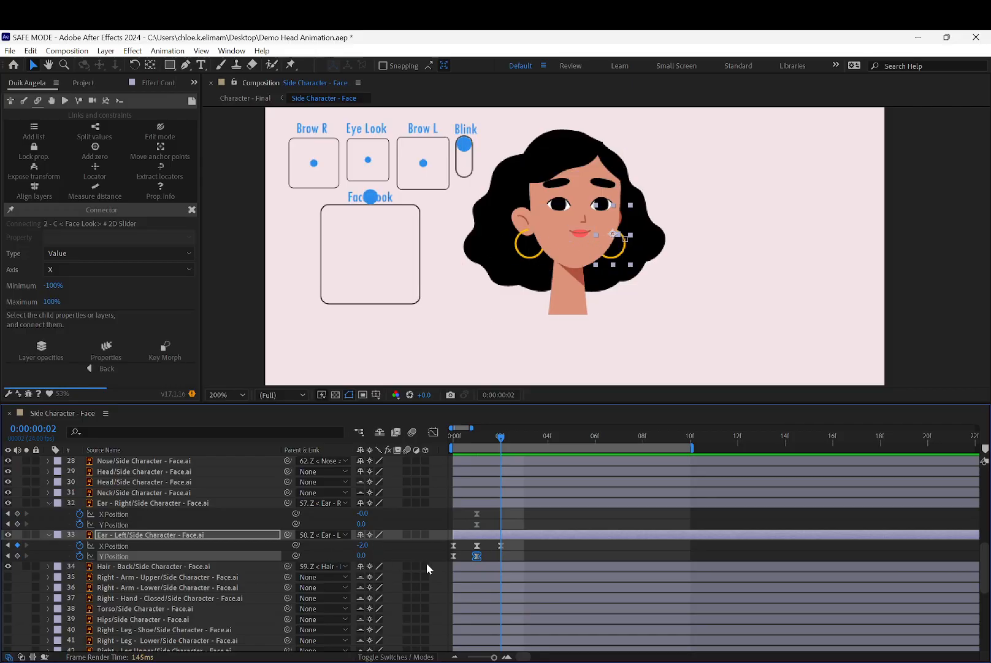
drag(371, 197, 367, 310)
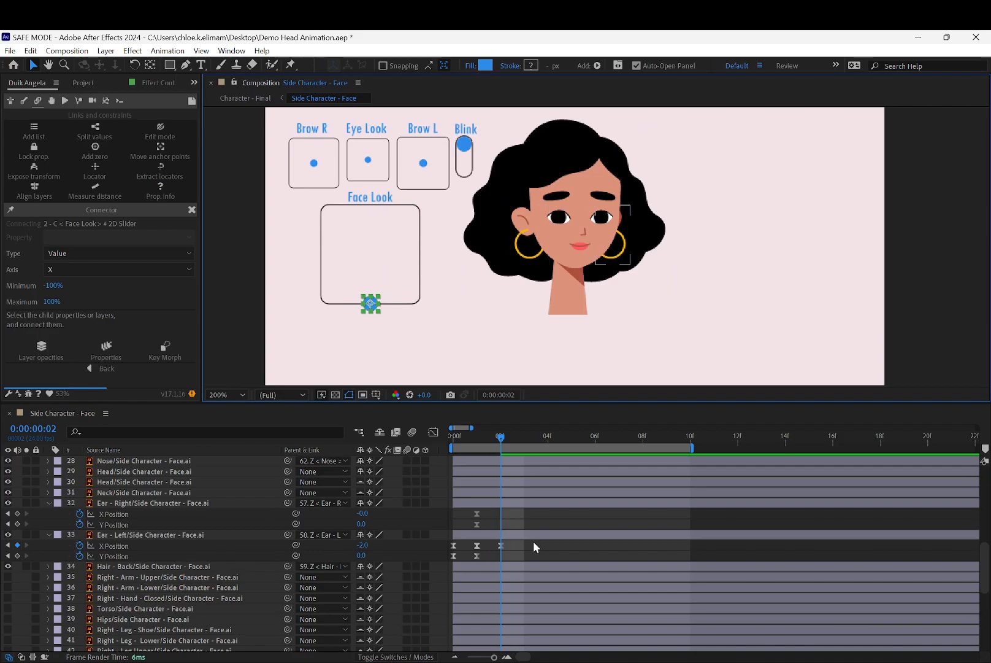
click(533, 541)
click(478, 545)
mouse_move(514, 544)
mouse_down()
mouse_move(479, 545)
mouse_move(503, 545)
mouse_up()
click(556, 545)
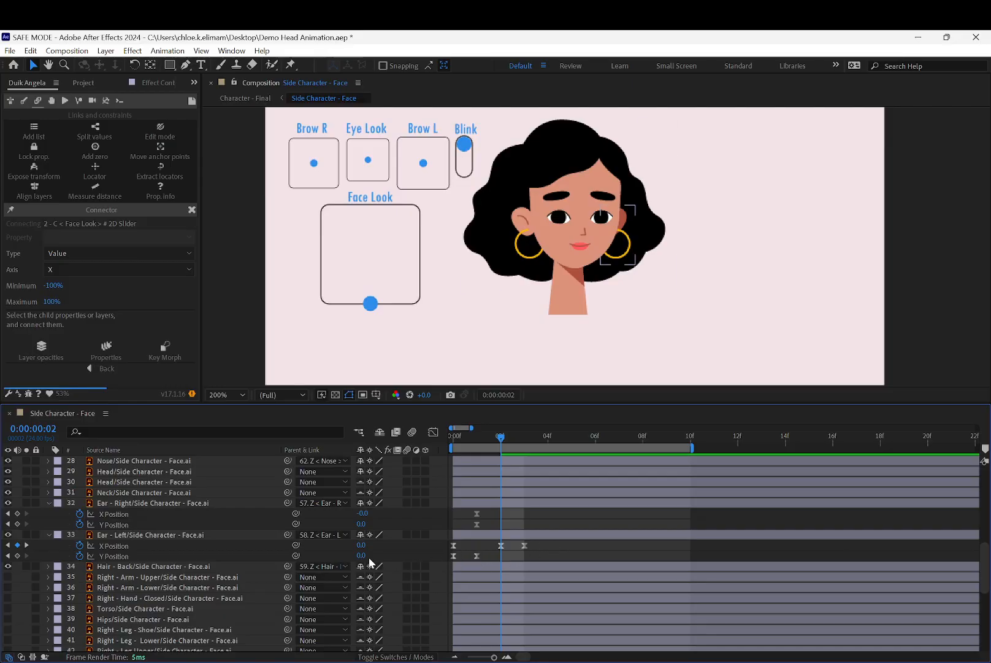
- Keyframe the Ear - Left layer's Y Position at -2.0 on frame 2
drag(469, 440, 451, 439)
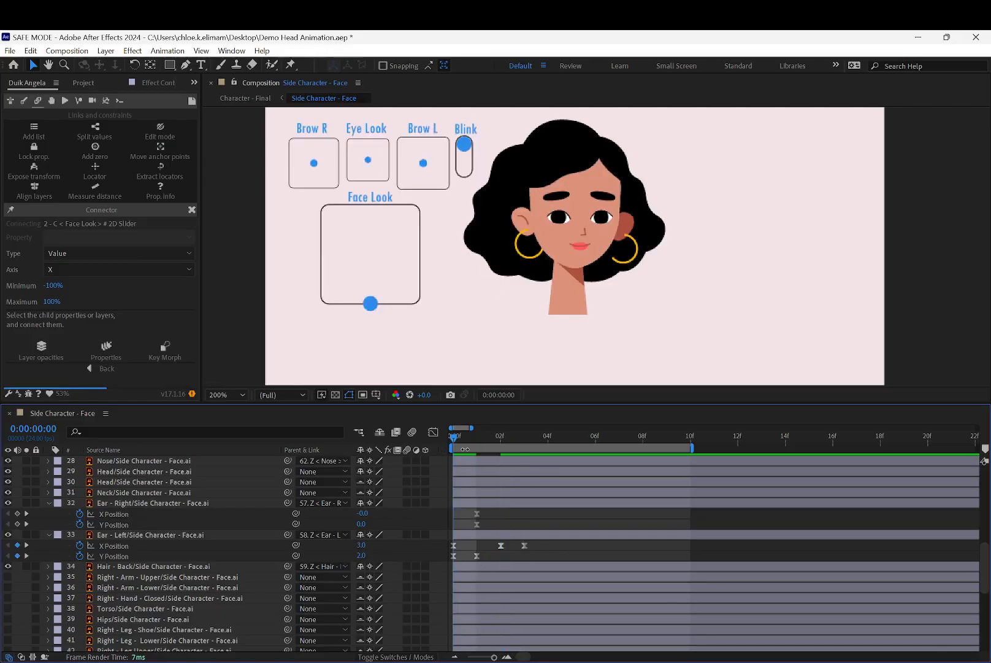
click(501, 437)
click(362, 556)
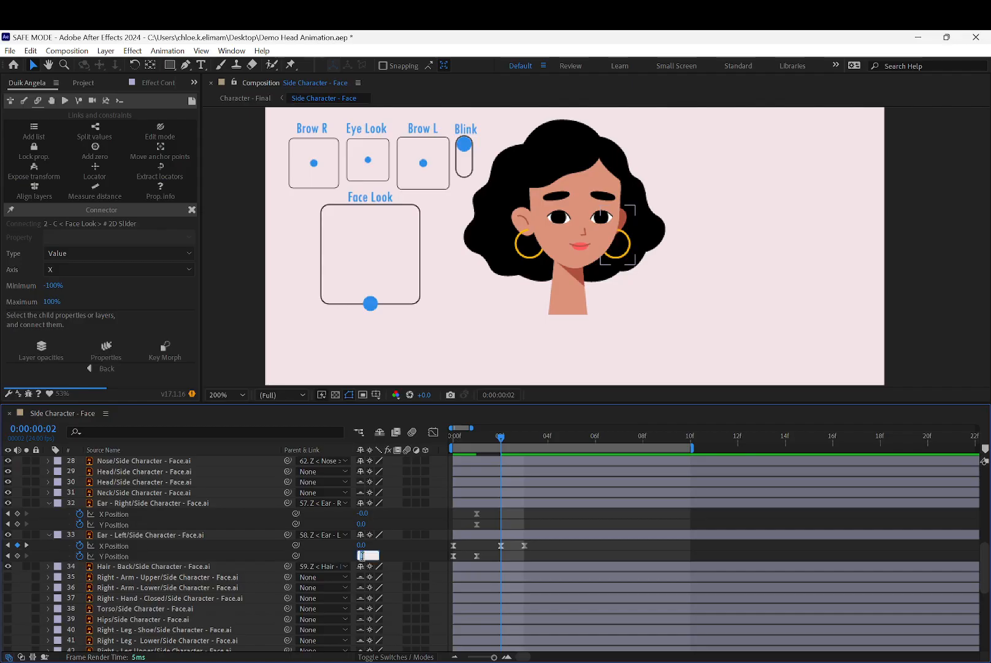
text(-2)
key(Return)
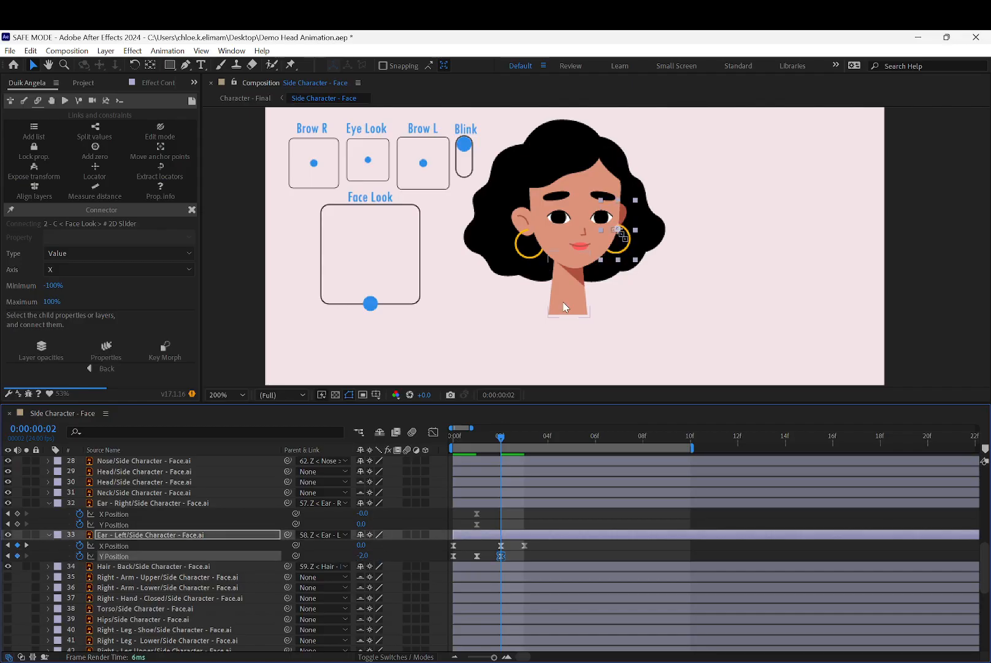
- Check the left ear on frames 1 and 0 while moving the Face Look controller from its box's lower edge through the centre to the upper edge
drag(500, 436, 481, 441)
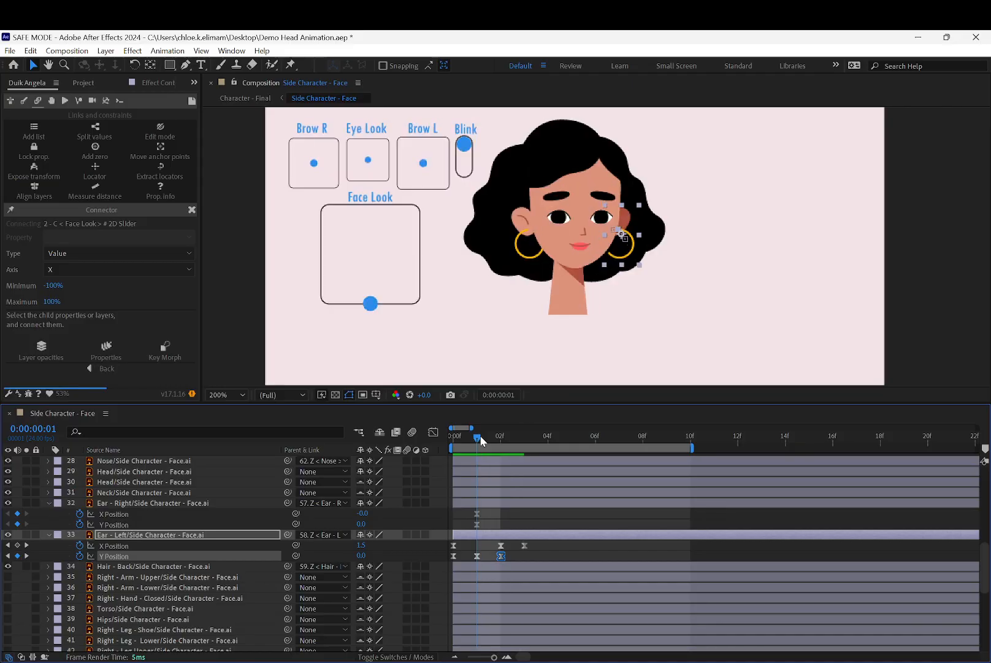
mouse_move(501, 545)
mouse_down()
mouse_move(478, 545)
mouse_move(501, 544)
mouse_up()
click(501, 547)
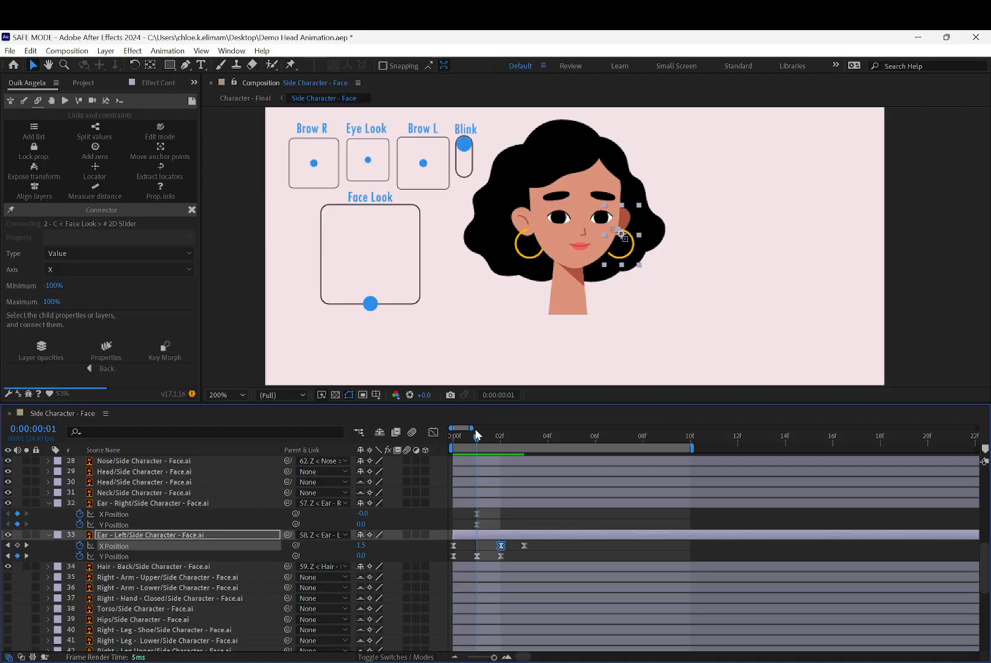
click(503, 438)
drag(370, 303, 372, 260)
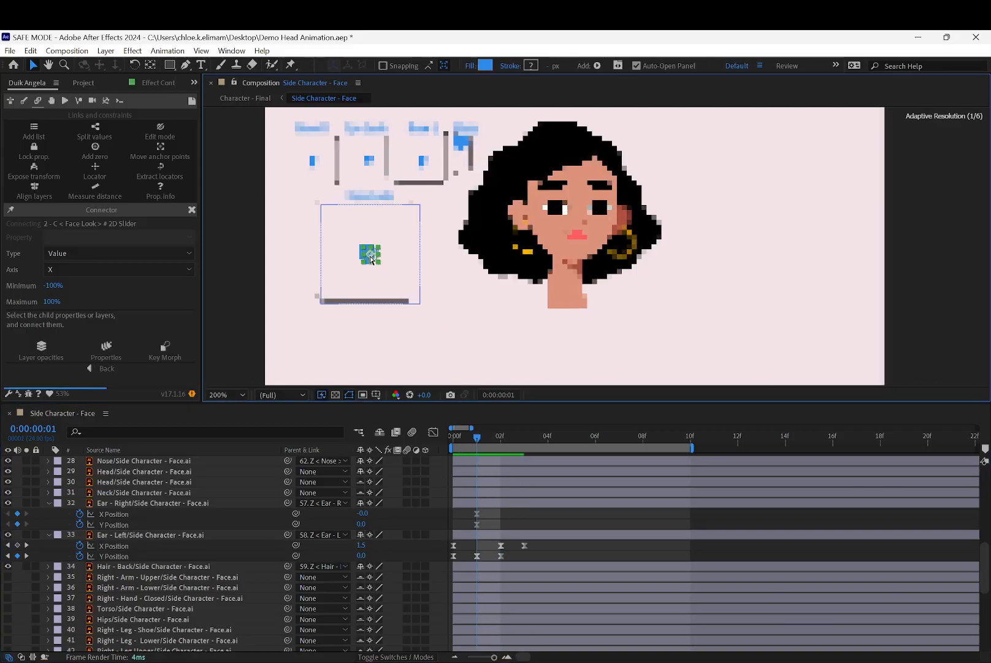
drag(477, 440, 454, 439)
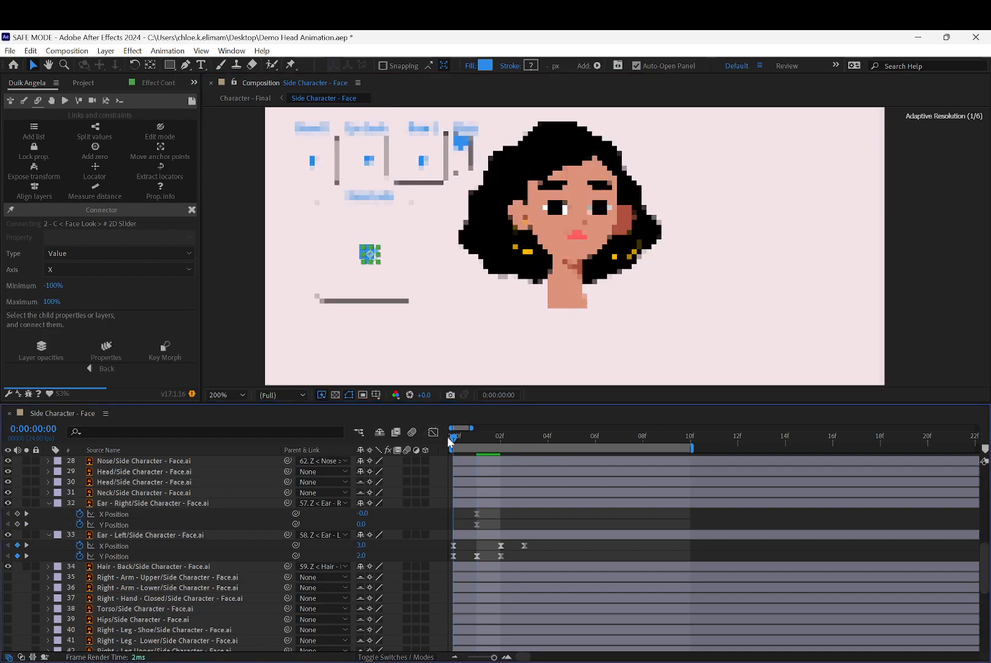
drag(372, 254, 370, 208)
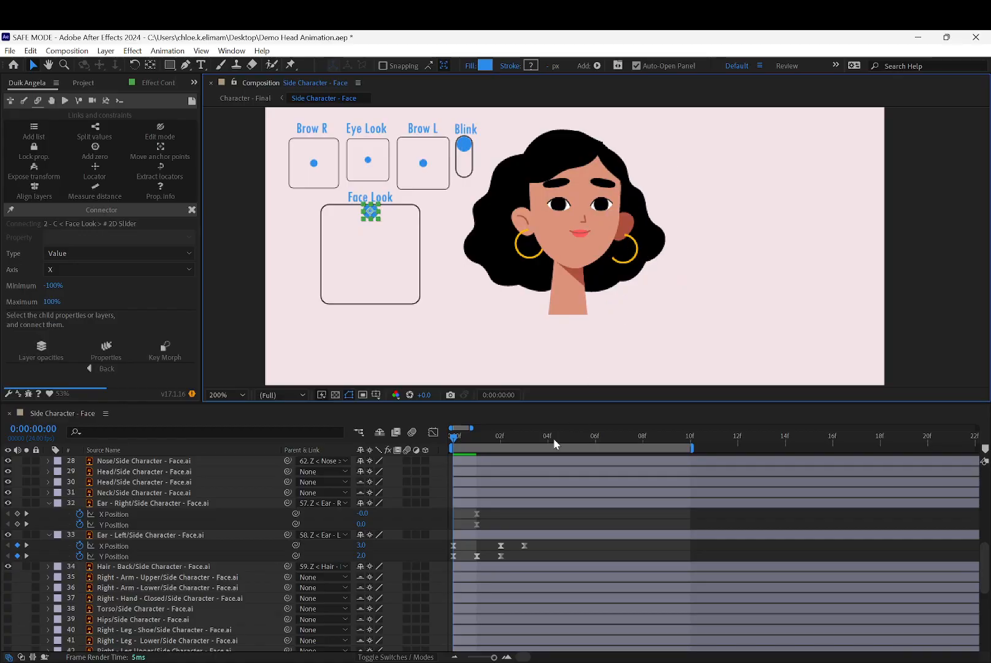
- Restore the left ear's X Position keyframes to frames 1 and 2, and return the Face Look controller to the centre of its box
click(500, 546)
mouse_move(493, 541)
mouse_down()
mouse_move(554, 549)
mouse_move(478, 546)
mouse_up()
click(200, 544)
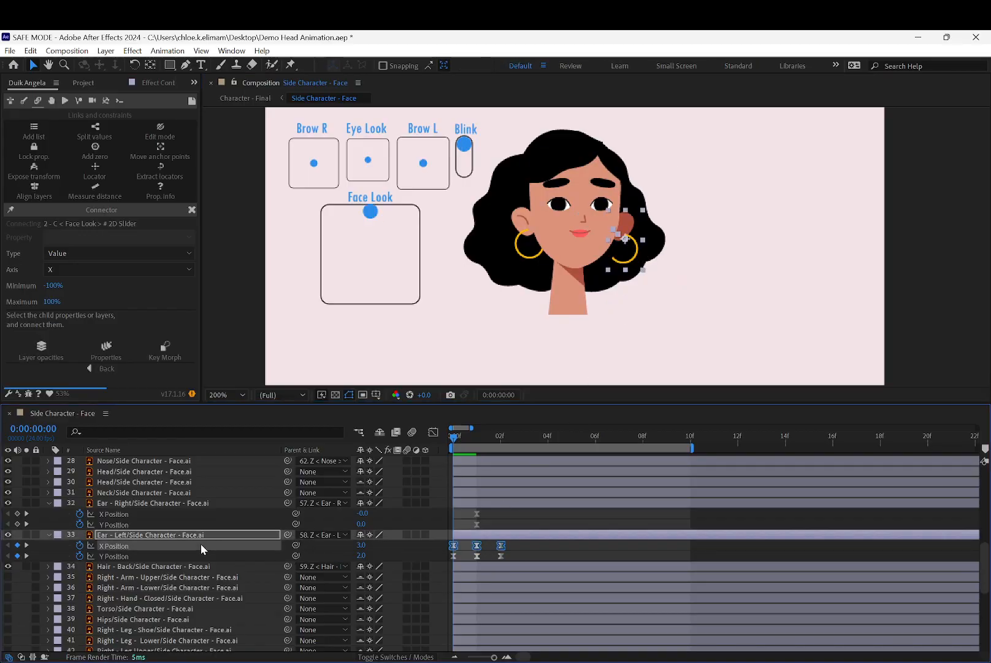
shift+click(196, 554)
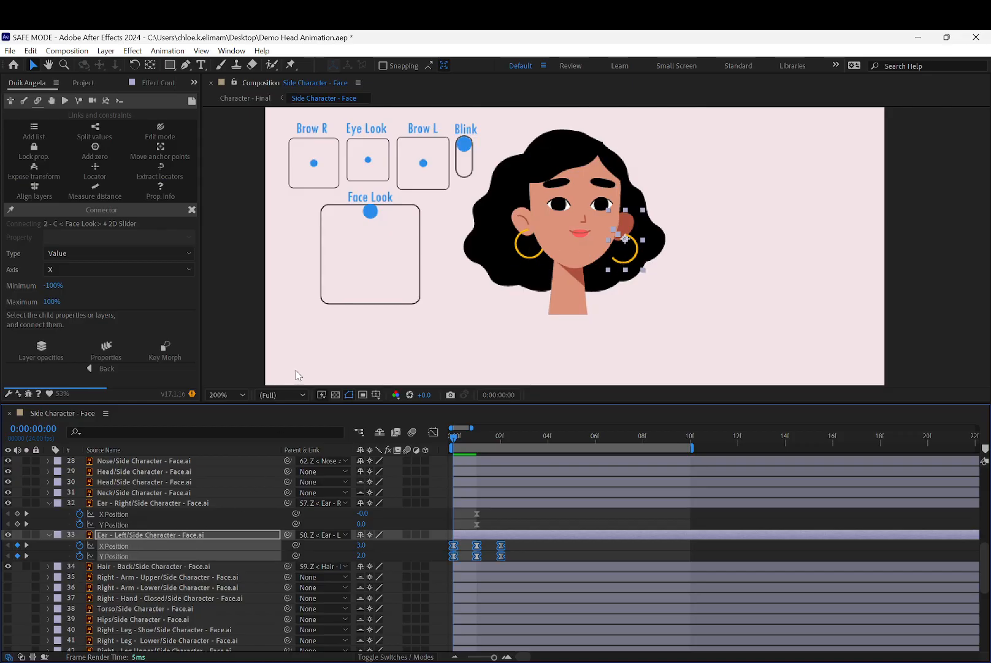
click(371, 211)
drag(372, 213, 369, 259)
click(401, 343)
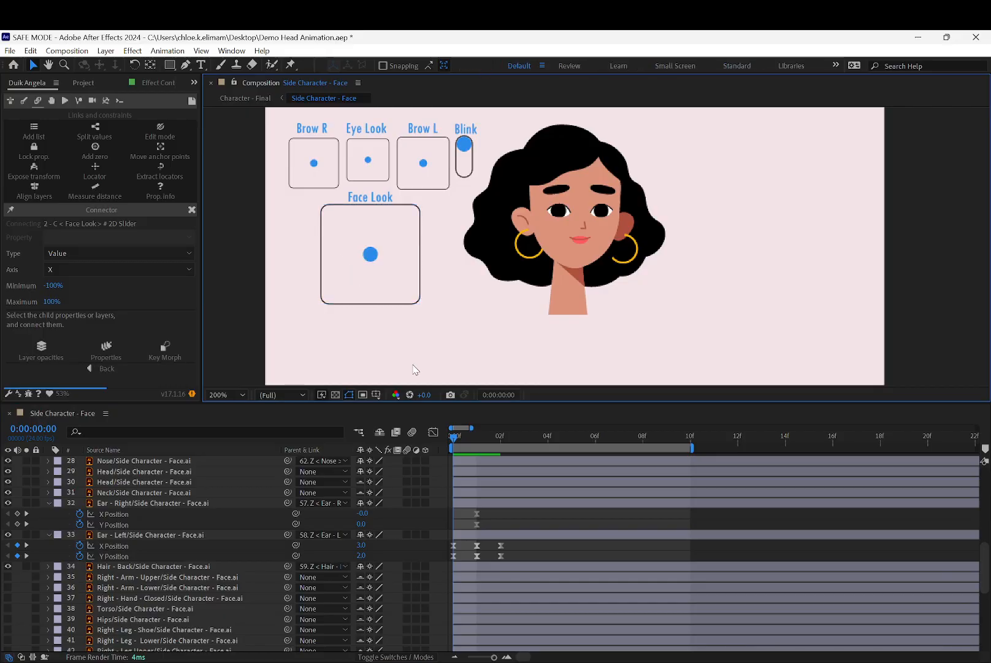
- Connect the Ear - Left layer's keyframed X Position to the Face Look slider's X axis with the Duik connector
drag(526, 553, 407, 538)
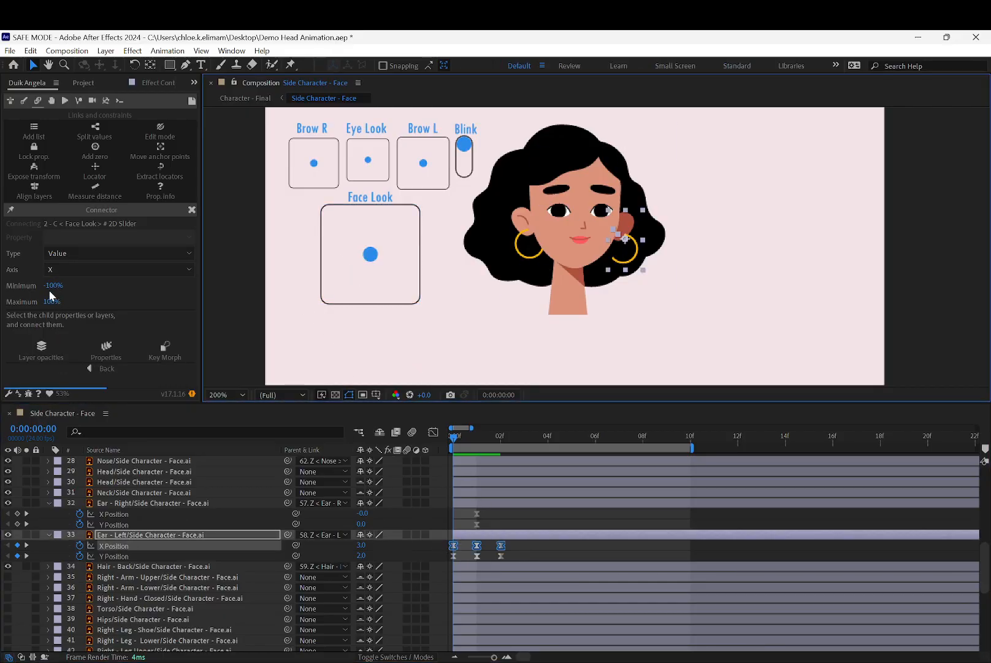
click(106, 349)
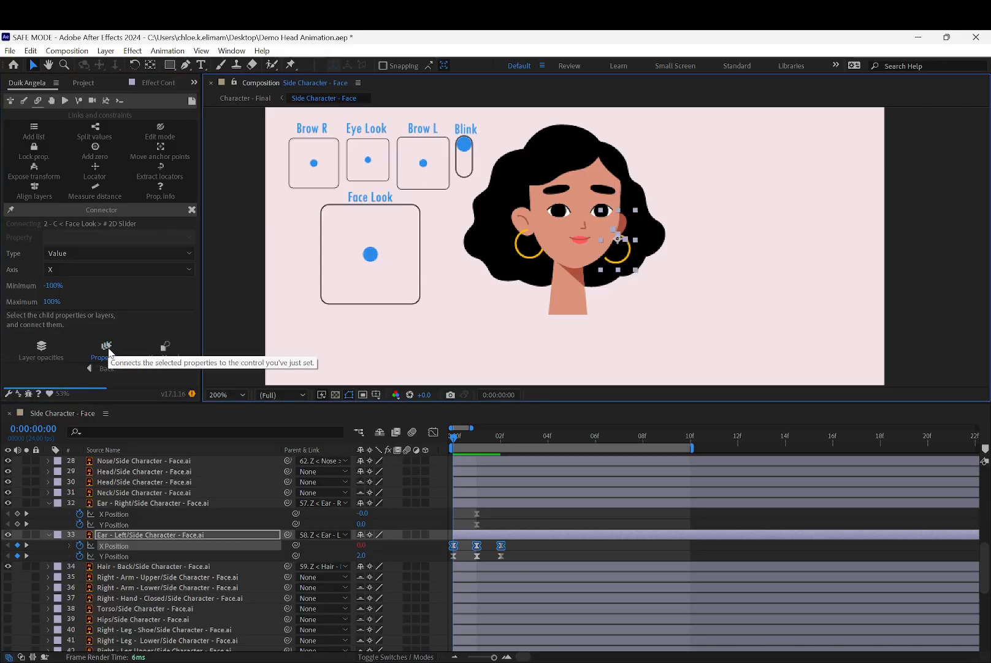
click(514, 556)
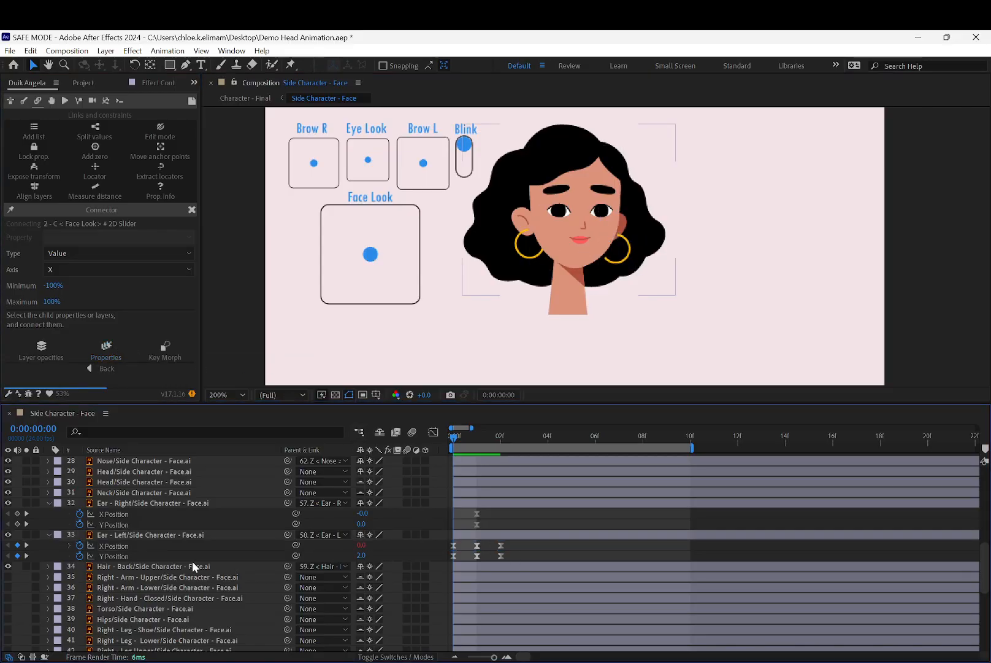
- Switch the connector's axis to Y and connect the Ear - Left layer's Y Position to the Face Look slider
click(90, 269)
click(85, 296)
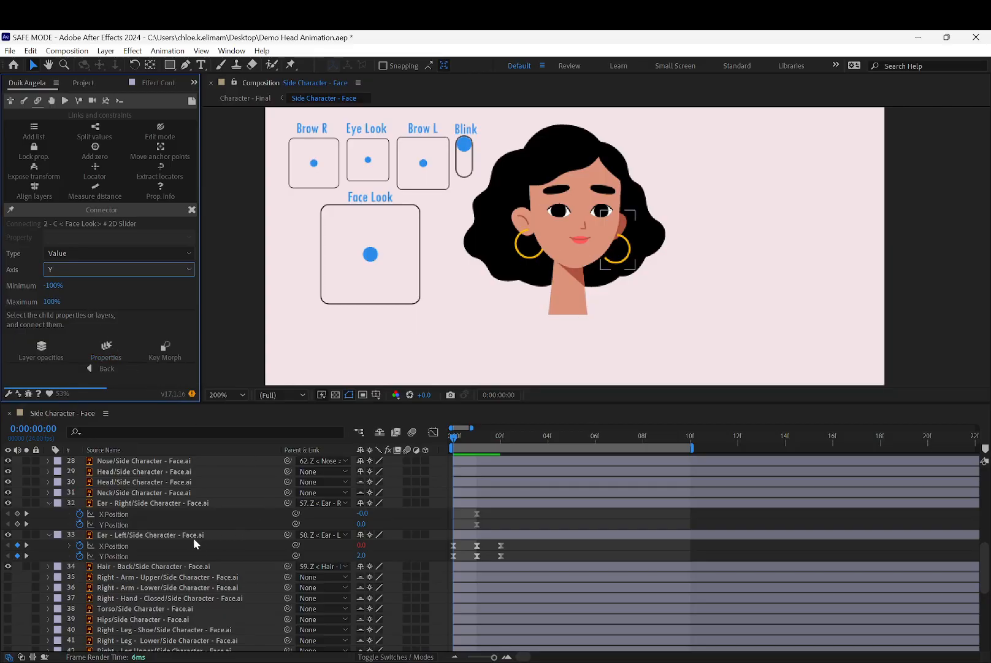
click(194, 557)
click(105, 354)
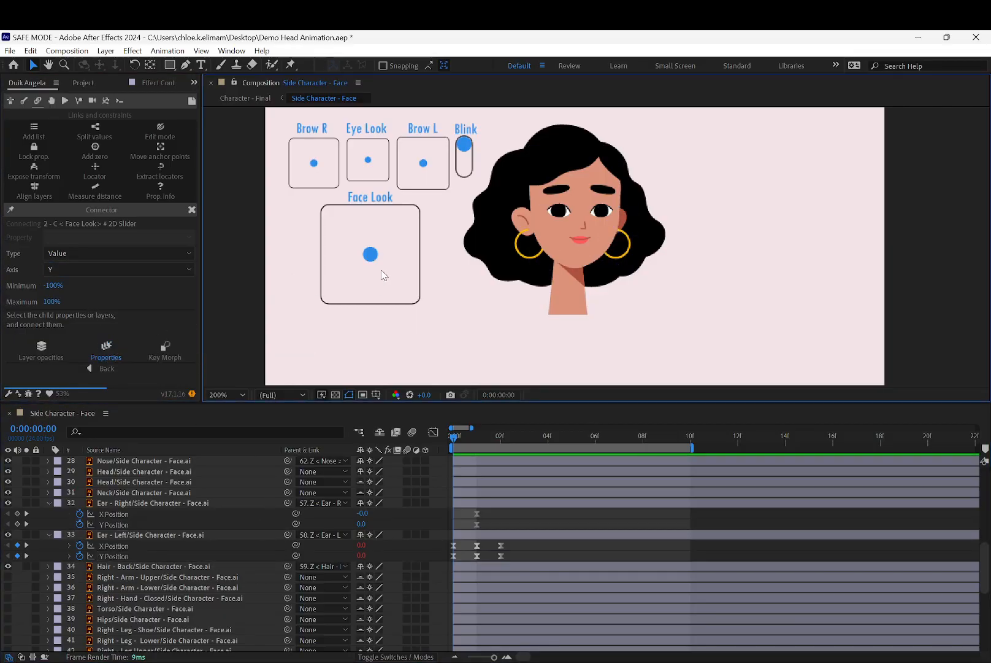
- Test the connected left ear by moving the Face Look controller around its box, and return the controller to the centre
mouse_move(370, 254)
mouse_down()
mouse_move(332, 213)
mouse_move(331, 288)
mouse_move(355, 301)
mouse_move(408, 301)
mouse_move(404, 221)
mouse_move(319, 218)
mouse_move(320, 278)
mouse_move(381, 244)
mouse_up()
click(401, 350)
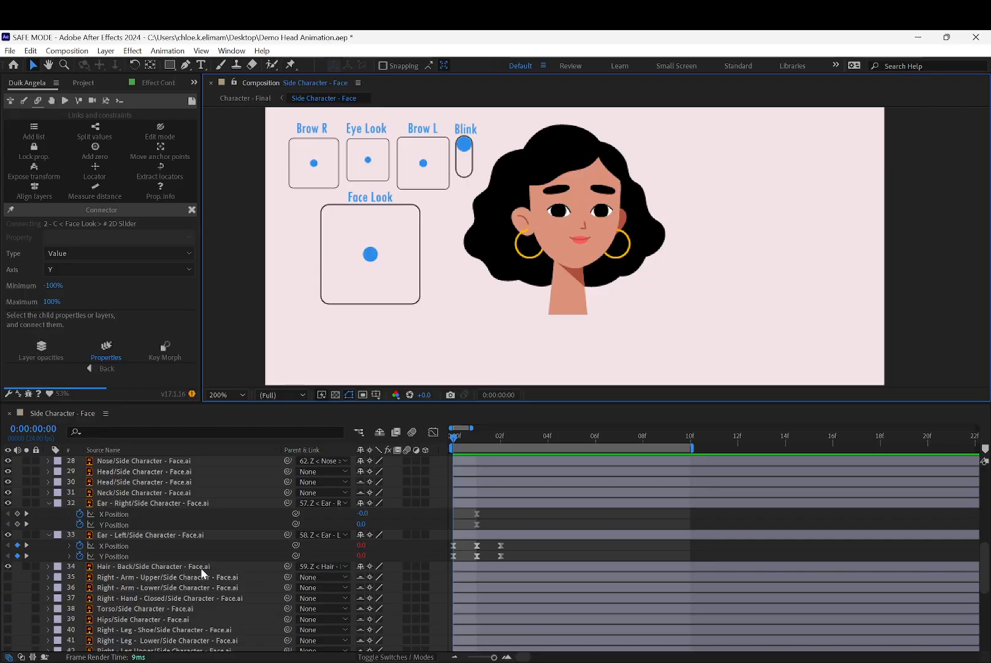
click(50, 533)
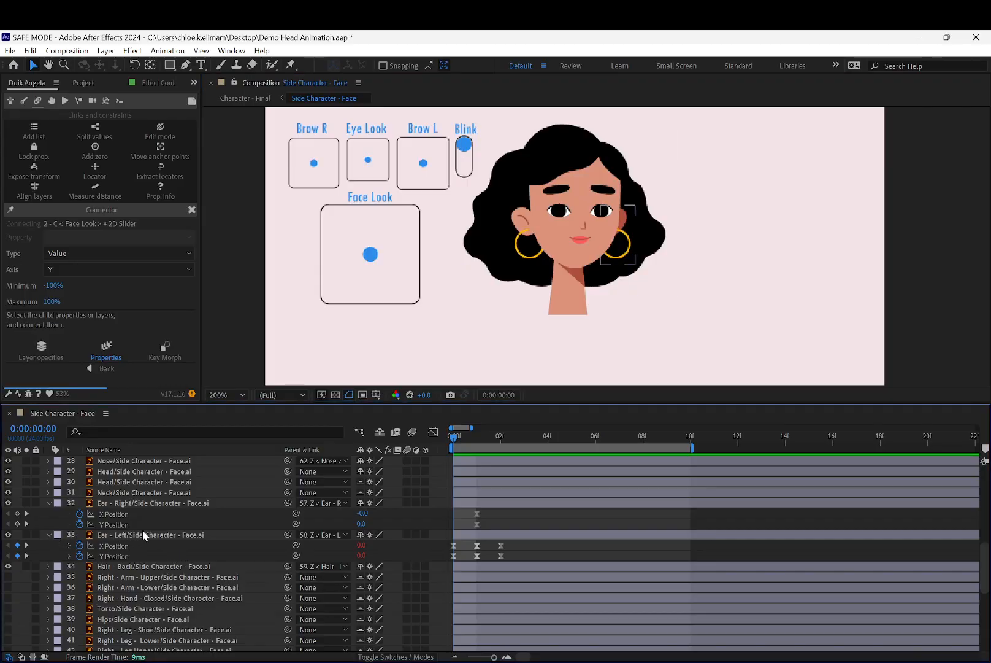
click(522, 662)
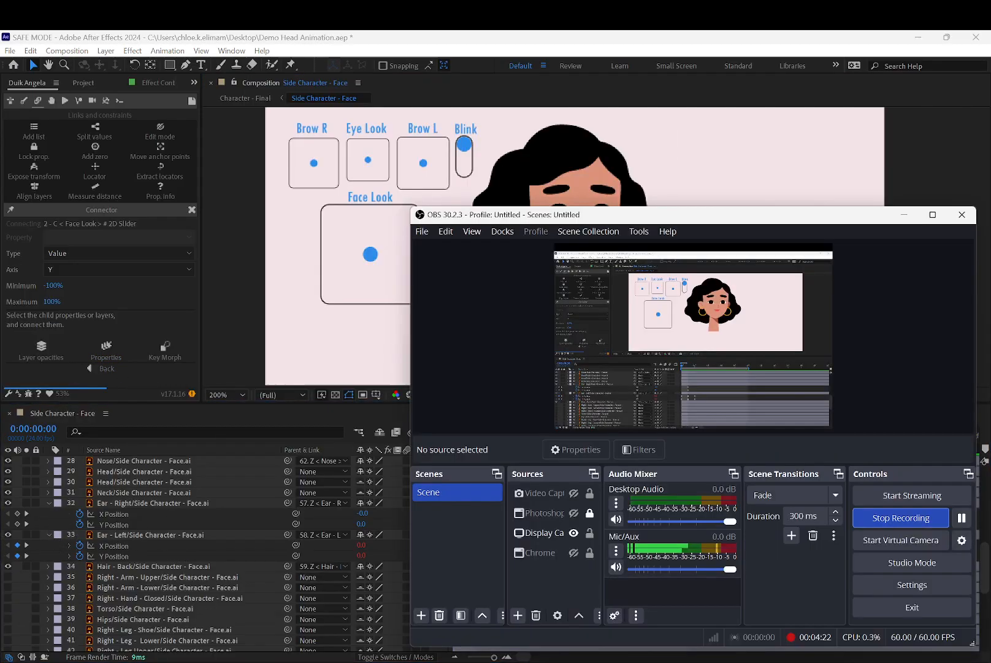
click(962, 518)
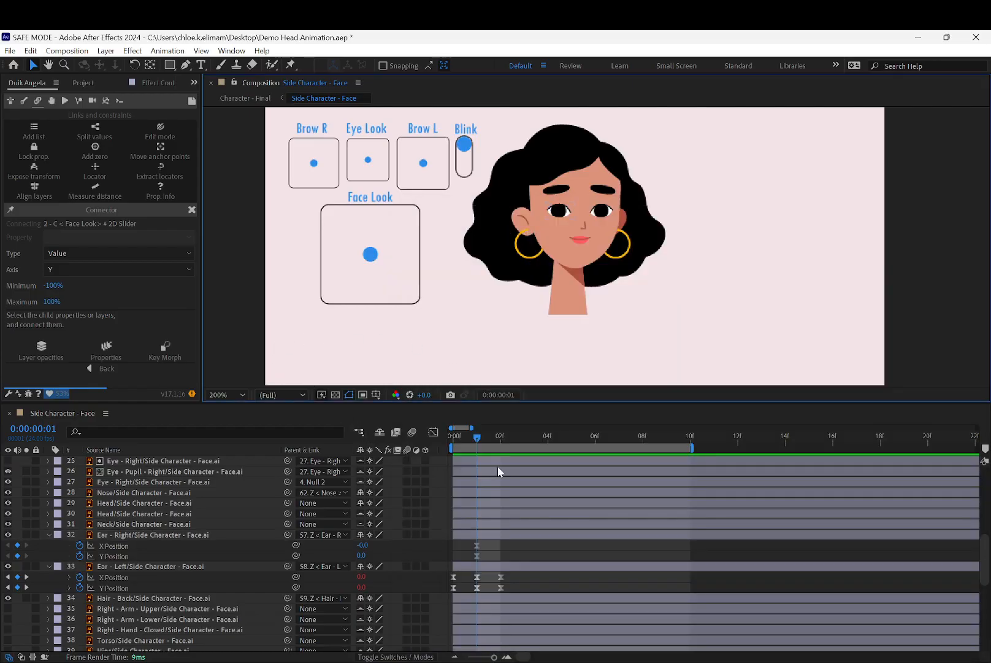
- Select the Ear - Right layer, go to frame 2 and move the Face Look controller to the middle of its box's right edge
click(535, 216)
click(523, 222)
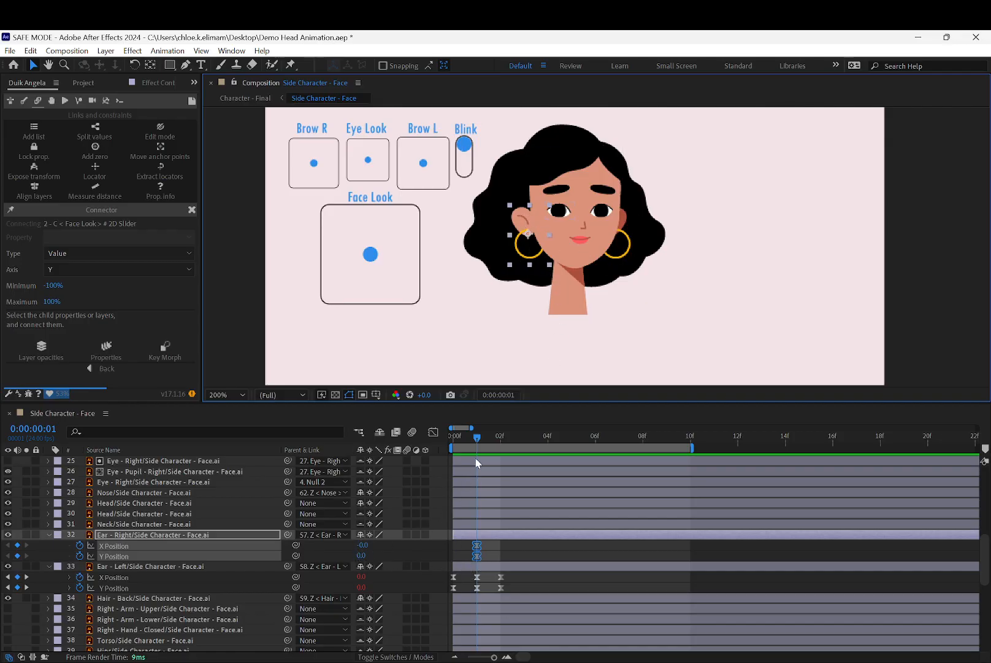
click(500, 438)
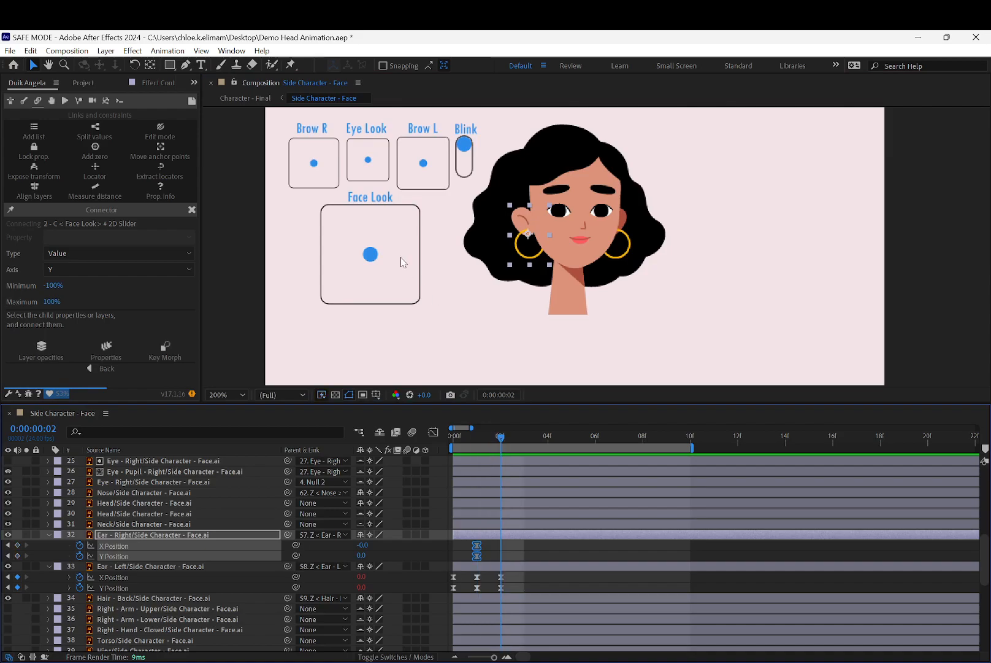
click(373, 255)
click(399, 258)
drag(376, 256, 411, 254)
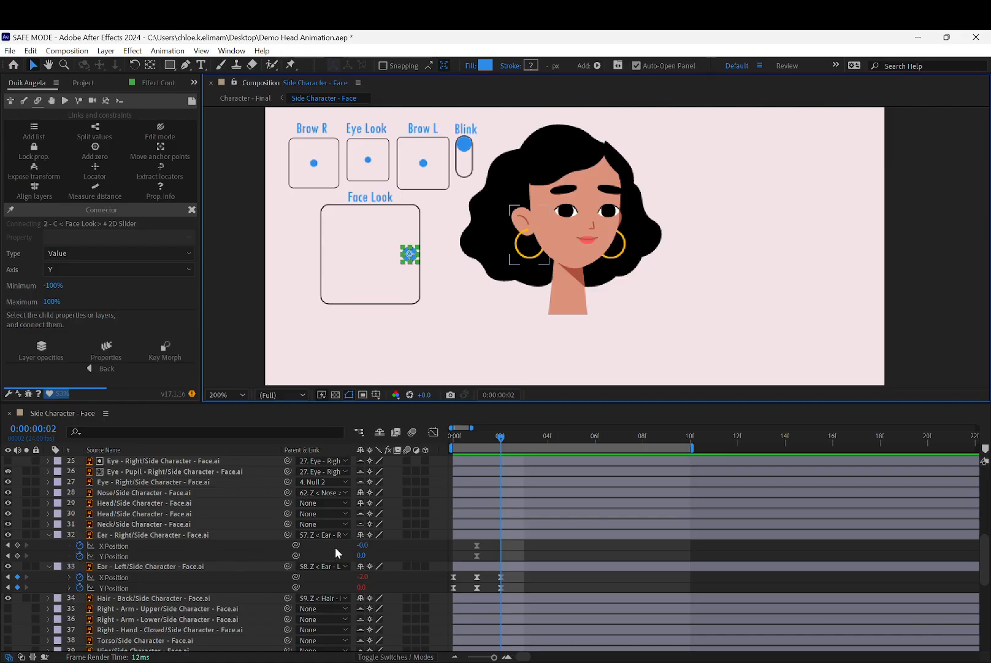
- Try shifting the Ear - Right layer horizontally on frame 2, with X Position values such as 3.2 and 2.2
drag(363, 545, 364, 545)
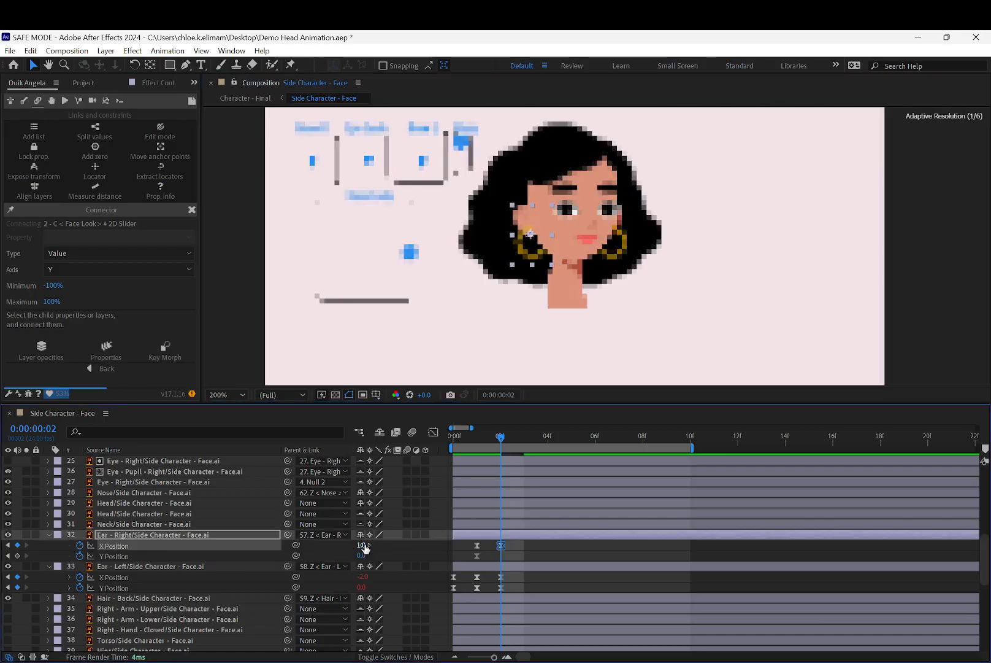
key(Right)
key(Right)
key(Right)
key(Right)
key(Right)
key(Right)
key(Right)
key(Right)
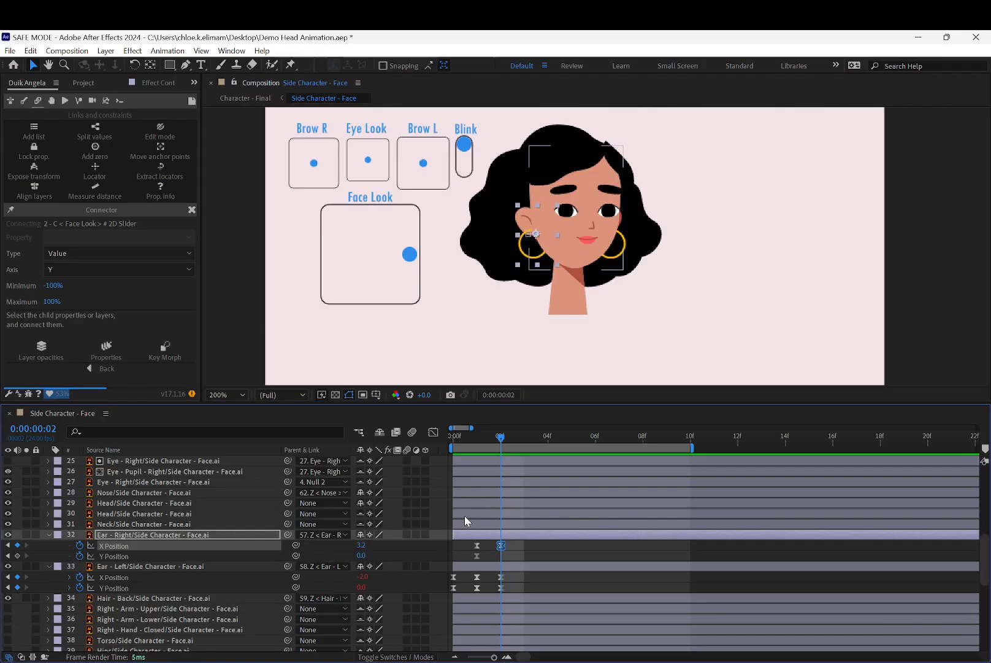
key(Left)
key(Left)
key(Left)
key(Left)
key(Left)
key(Left)
key(Left)
key(Right)
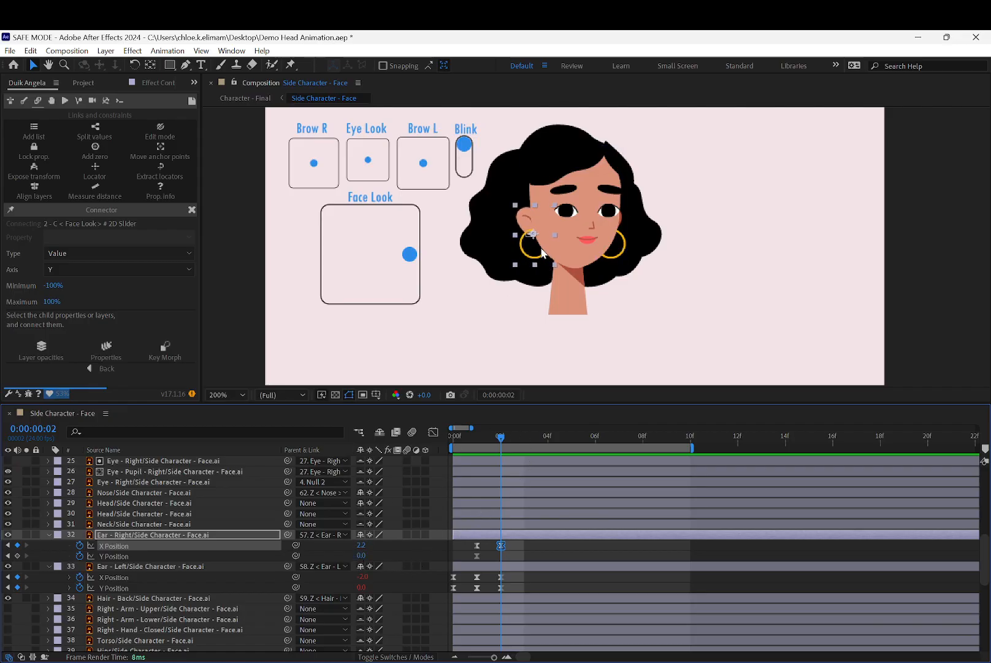
key(Right)
key(Right)
- Set the Ear - Right layer's frame 2 X Position to 2.0, and reduce it to 1.0
click(360, 547)
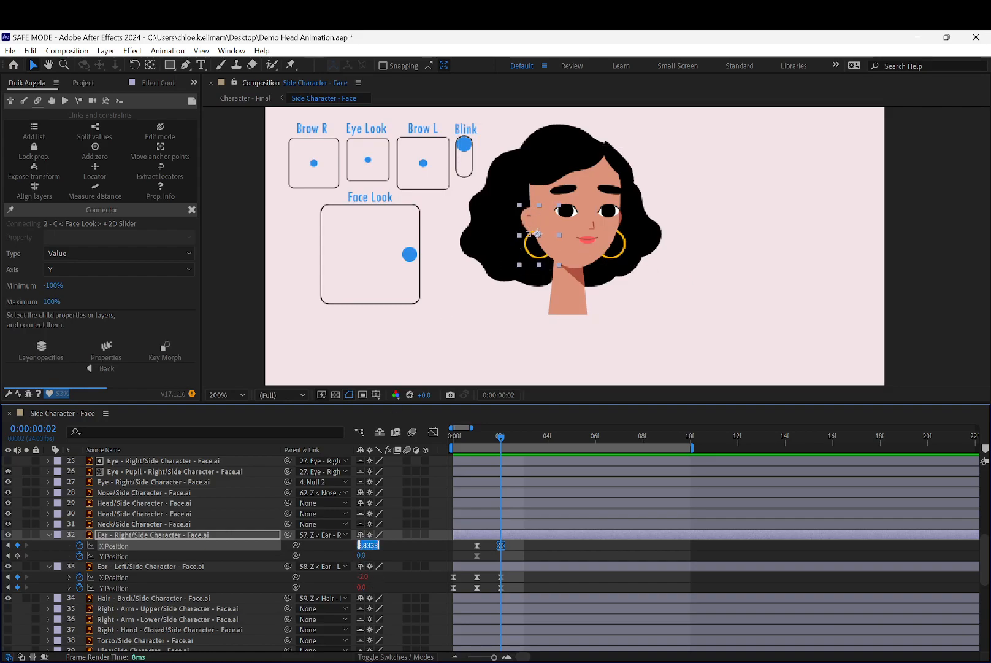
text(2)
key(Return)
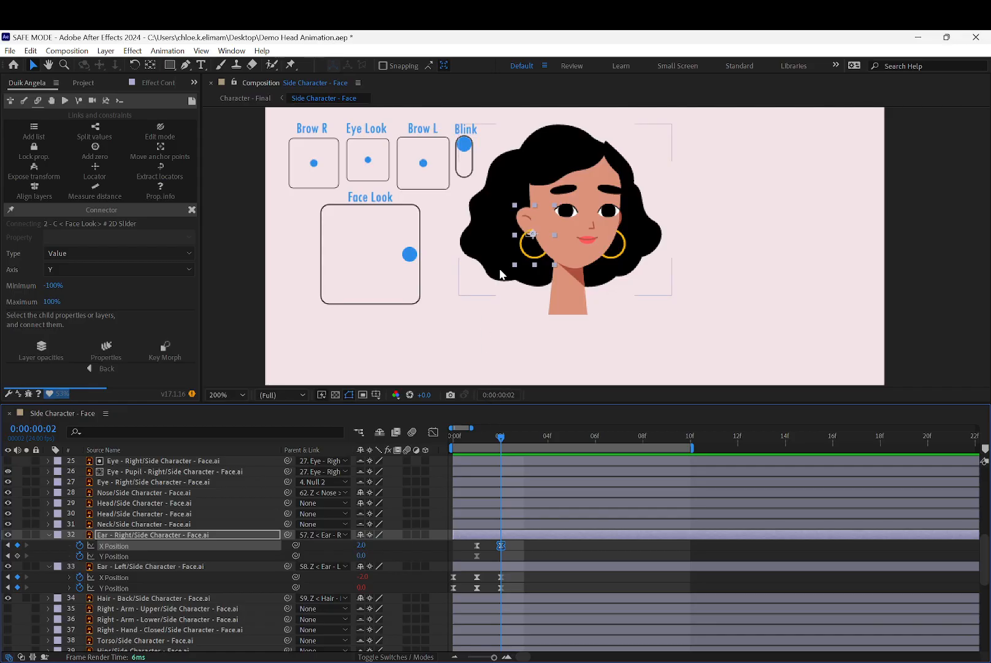
click(360, 544)
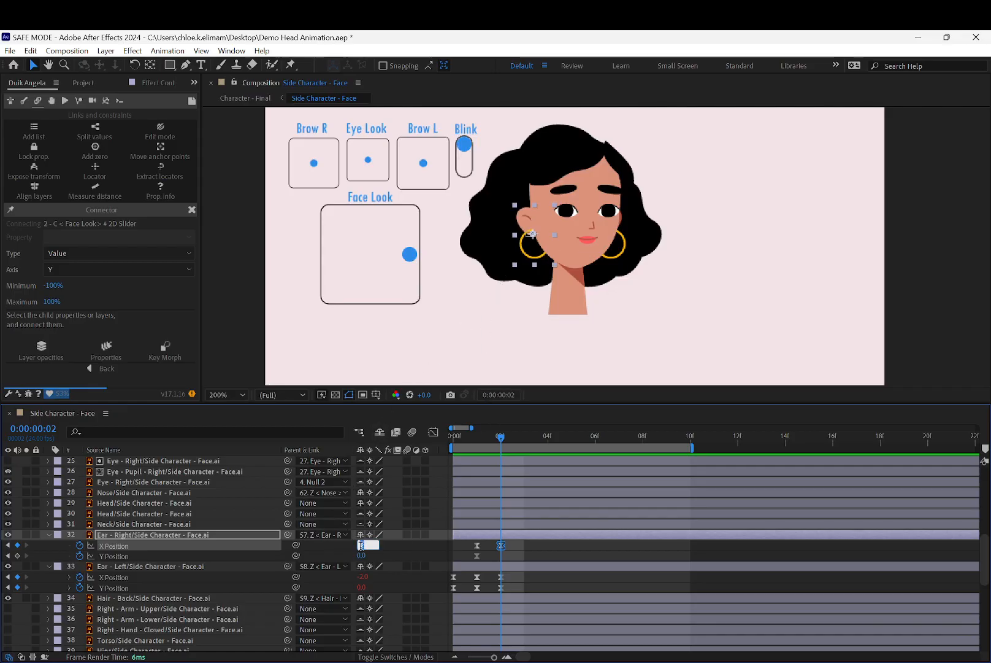
text(1)
key(Return)
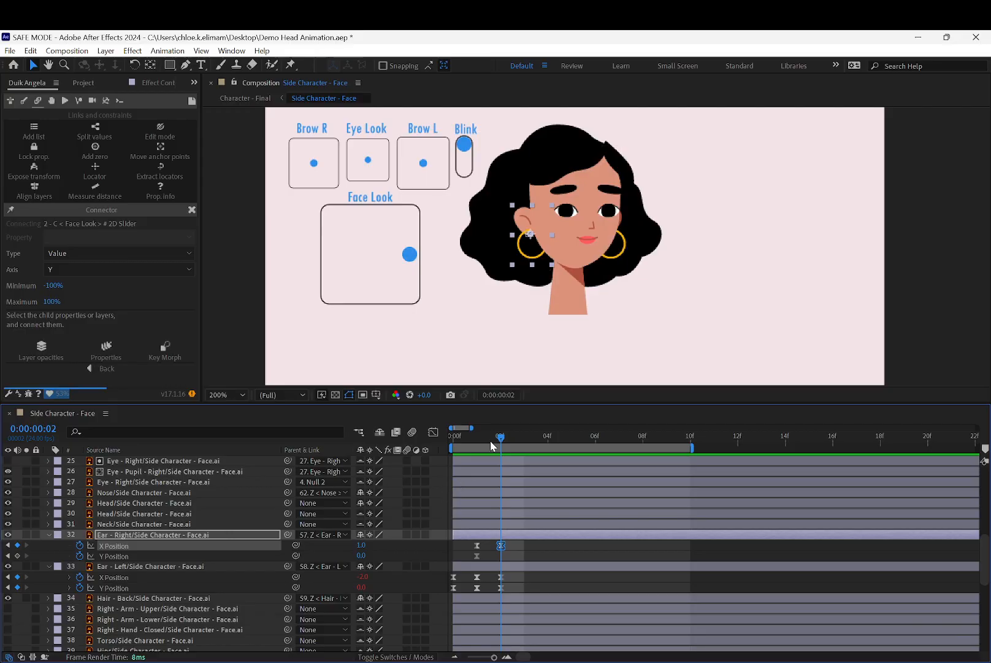
- Return the Face Look controller to its box's centre on frame 1, and move it to the middle of the box's left edge on frame 0
drag(500, 440, 478, 439)
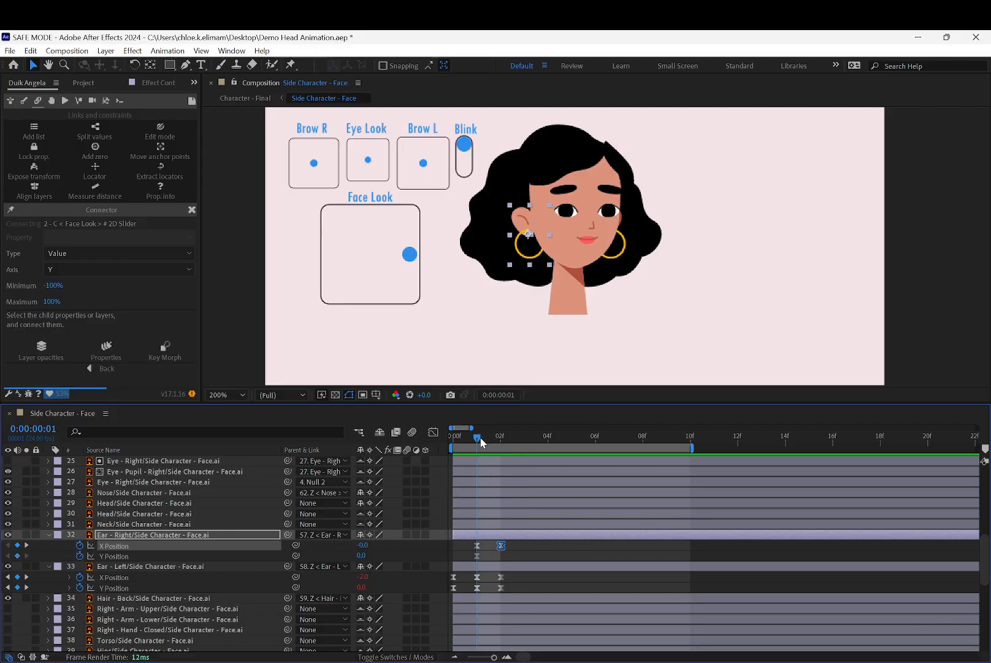
click(408, 257)
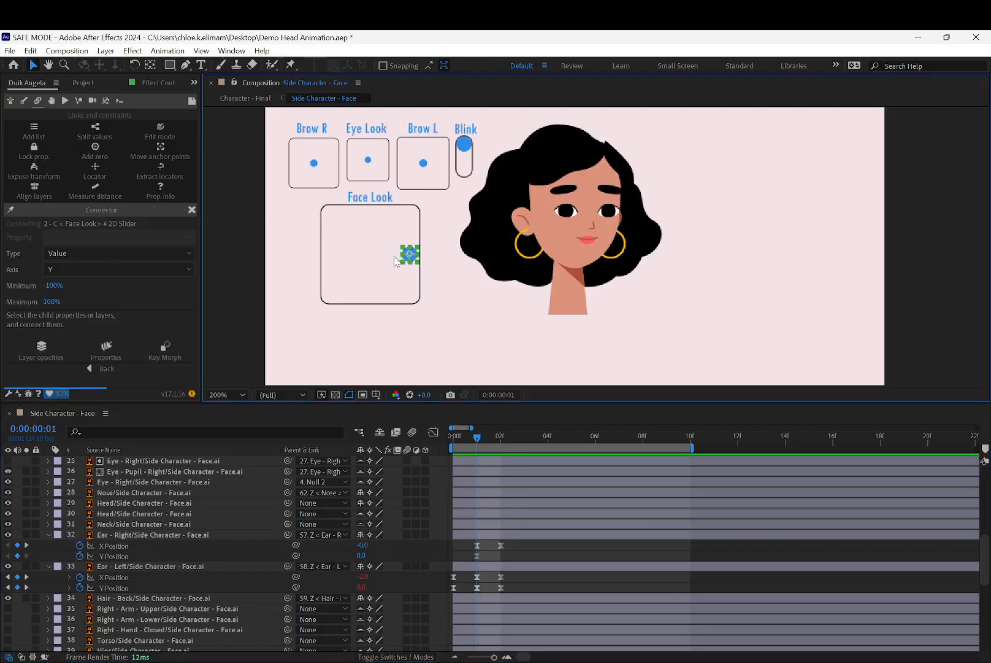
drag(409, 254, 365, 253)
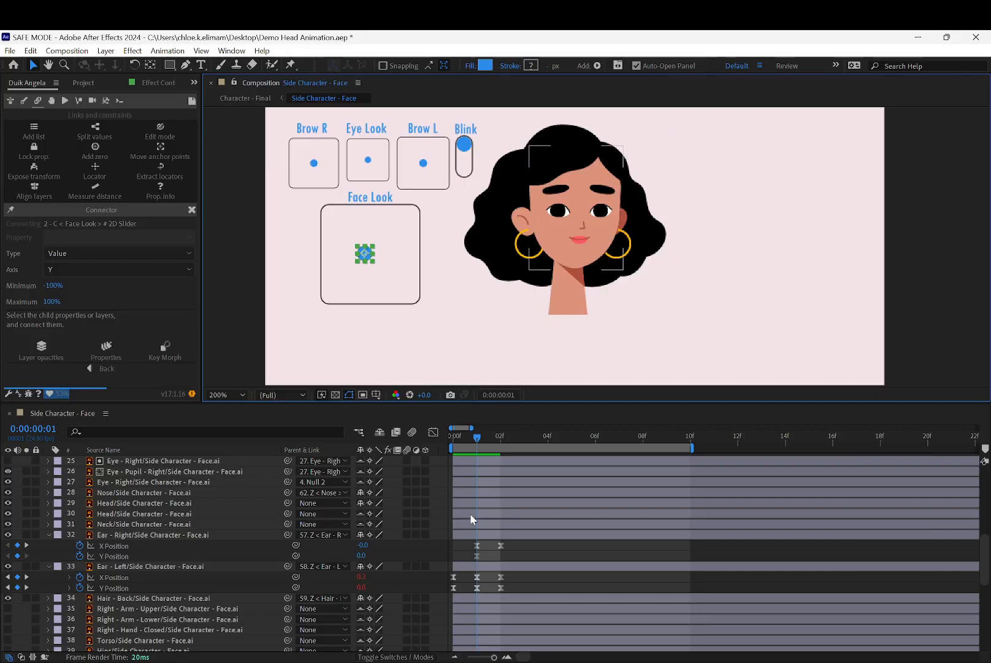
drag(478, 436, 444, 438)
drag(361, 258, 320, 259)
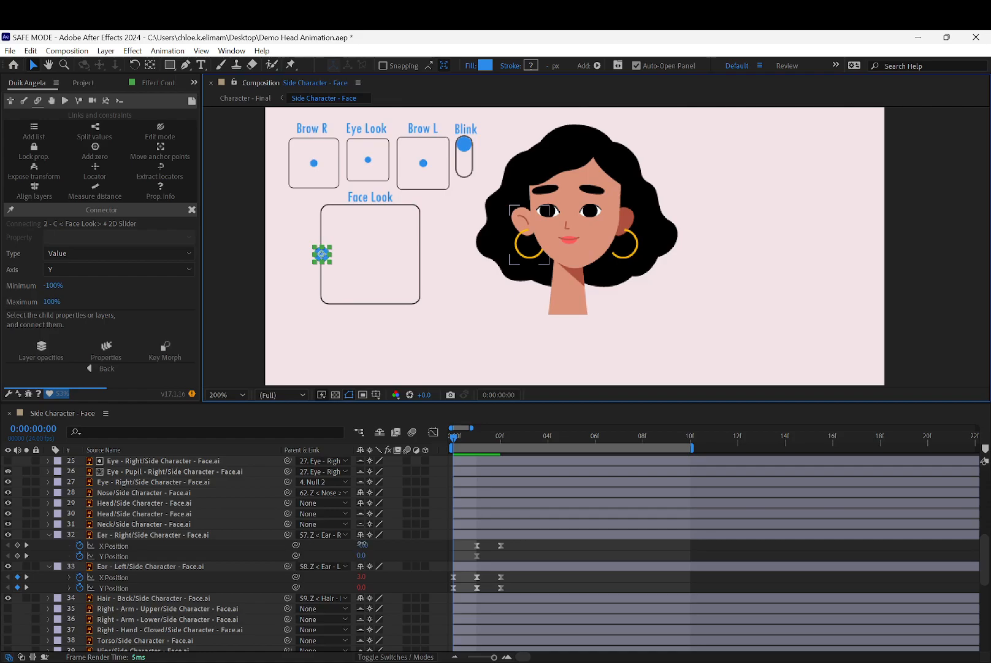
- Shift the Ear - Right layer horizontally on frame 0 and set its X Position to 4.0
drag(361, 544, 370, 540)
click(719, 215)
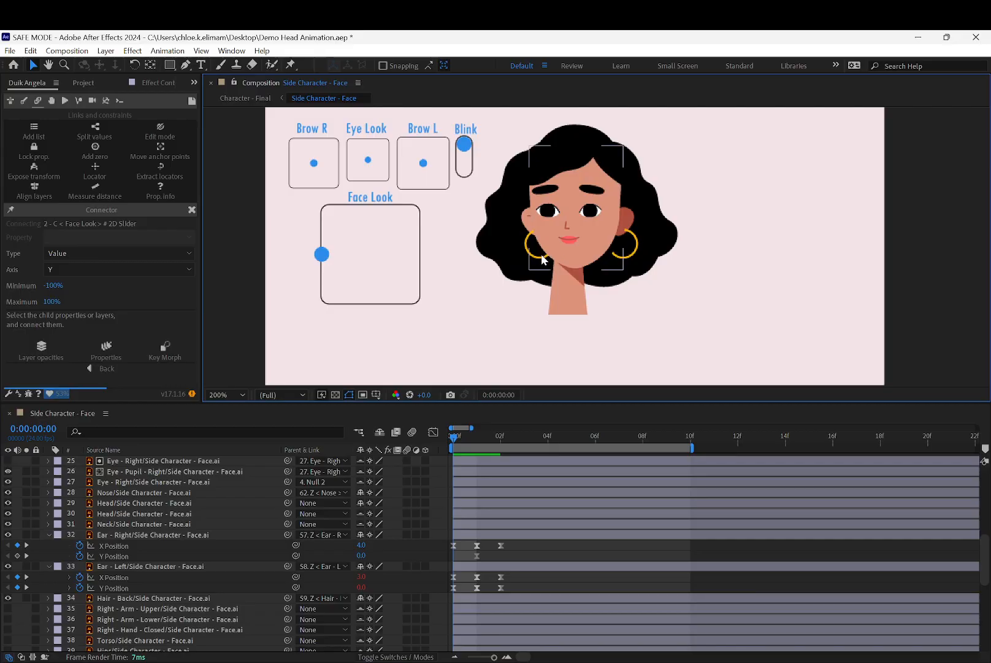
click(361, 545)
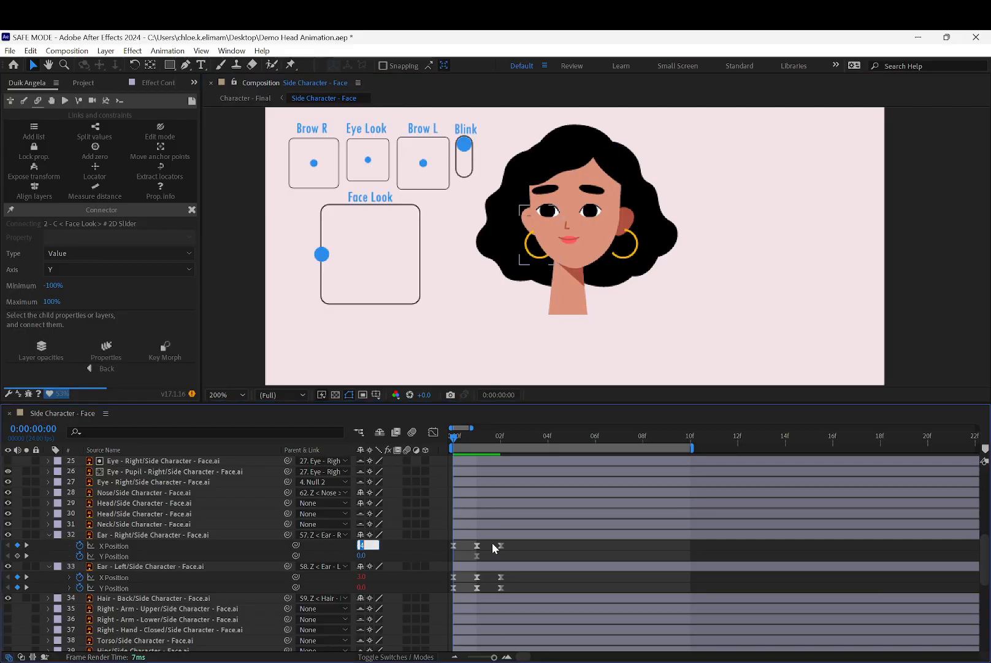
text(4)
key(Return)
click(360, 547)
key(Return)
- Try smaller and larger horizontal shifts on the Ear - Right layer's frame 0 X Position keyframe, such as 5.7, 3.8 and 2.2
click(132, 546)
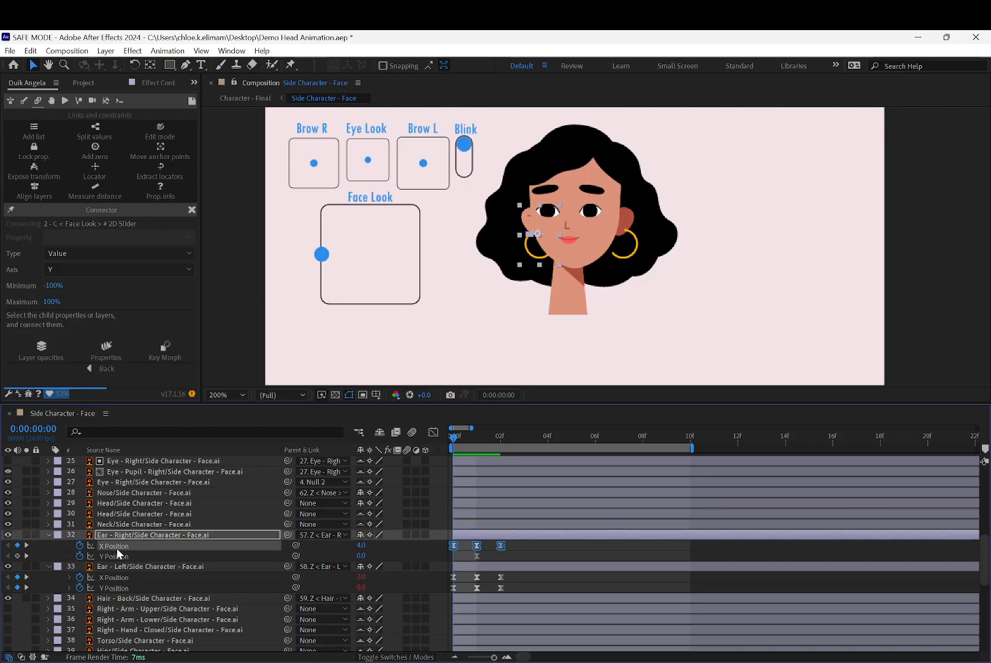
click(454, 545)
key(ctrl+z)
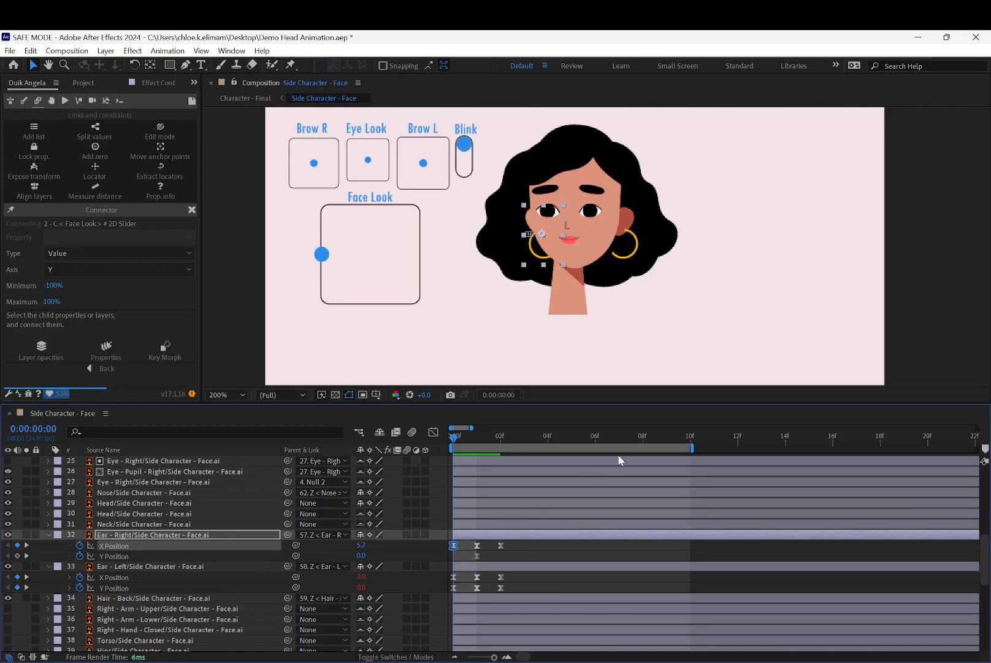
key(ctrl+z)
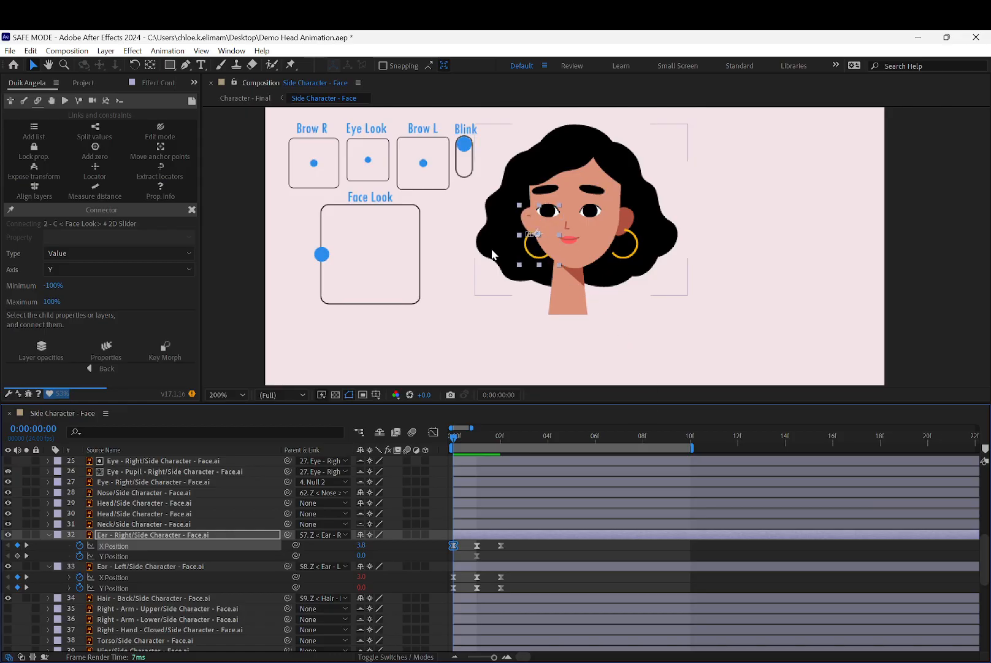
key(ctrl+z)
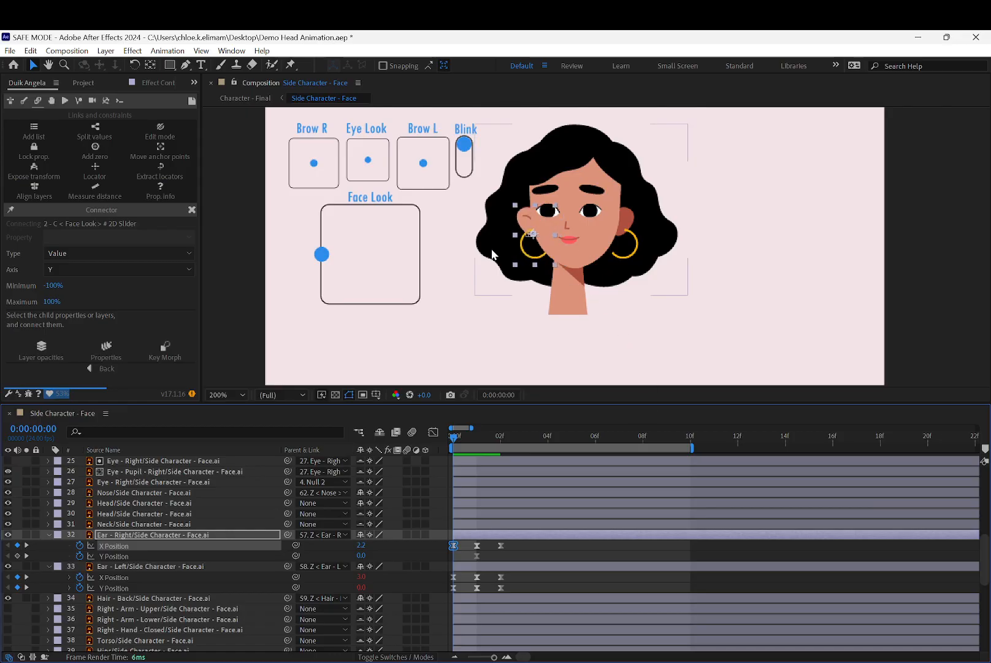
key(ctrl+shift+z)
key(shift+Left)
key(shift+Right)
key(shift+Left)
key(shift+Left)
key(shift+Left)
key(shift+Left)
key(shift+Left)
key(shift+Right)
key(shift+Right)
key(shift+Right)
key(shift+Left)
key(shift+Left)
key(shift+Left)
key(shift+Right)
key(shift+Right)
key(shift+Right)
key(shift+Right)
- Compare the right ear's placement on frame 2 with its placement on frame 0
click(535, 227)
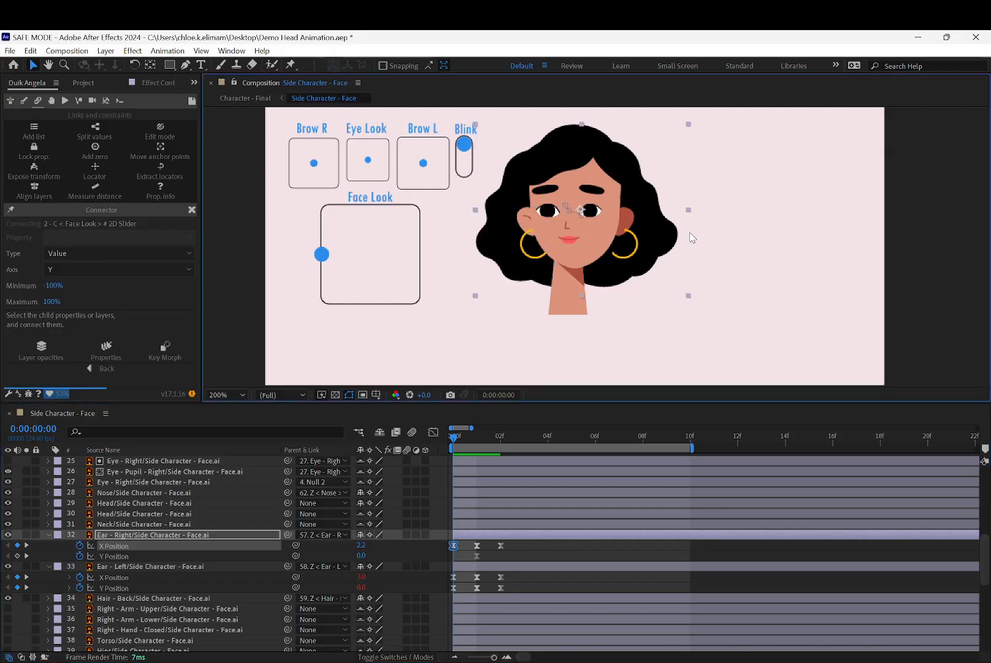
click(162, 565)
click(524, 226)
click(482, 314)
click(525, 212)
click(500, 437)
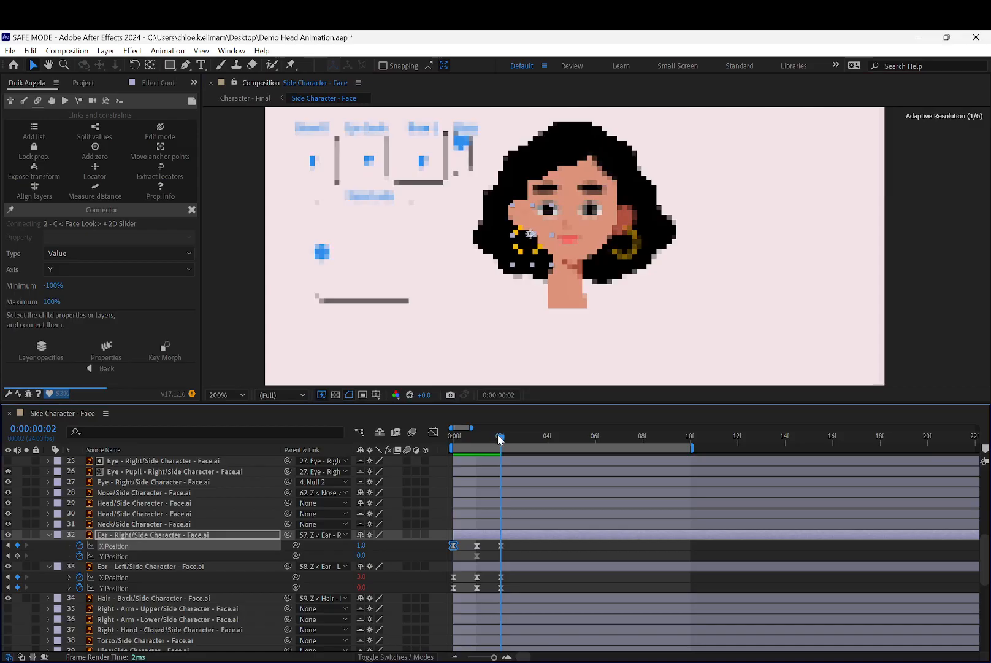
drag(500, 438, 455, 443)
- Try 1 and 2 as the Ear - Right layer's frame 0 X Position, and set it to 2.5
click(361, 545)
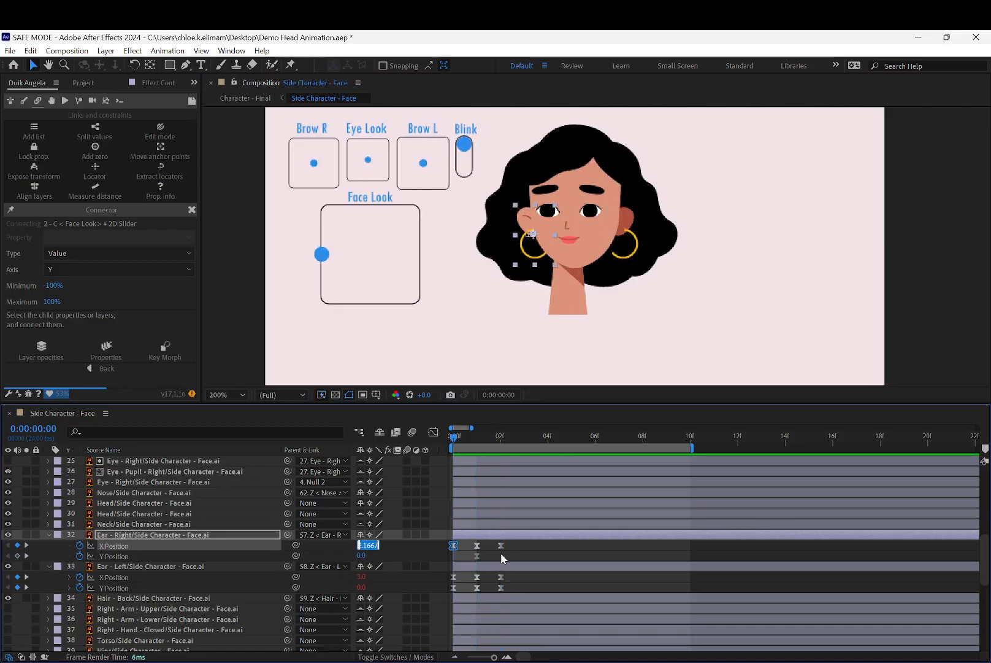
text(1)
key(Return)
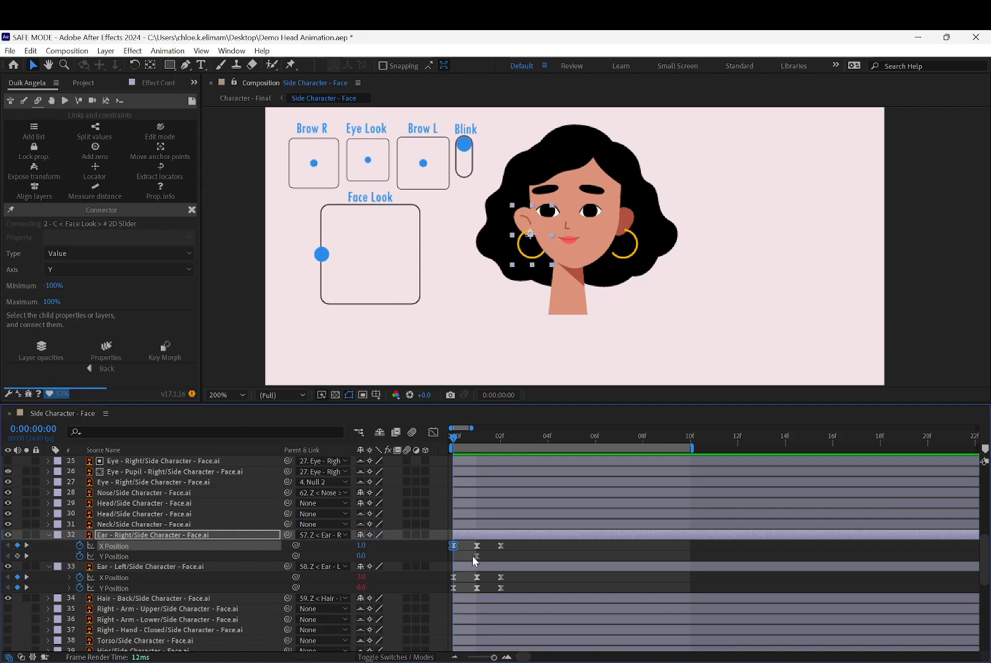
click(363, 545)
text(2)
key(Return)
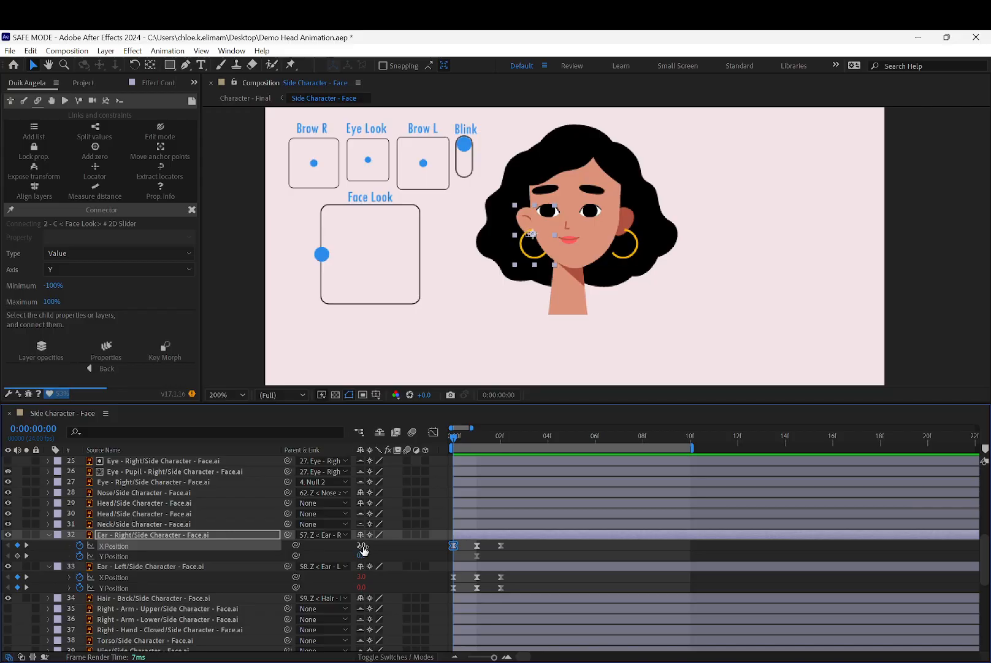
click(361, 545)
text(2.5)
key(Return)
- Hide the shy layers and, on frame 1, set the Face Look controller's horizontal Position to 0
drag(454, 438, 478, 438)
click(462, 437)
click(474, 437)
drag(464, 429, 484, 429)
click(321, 255)
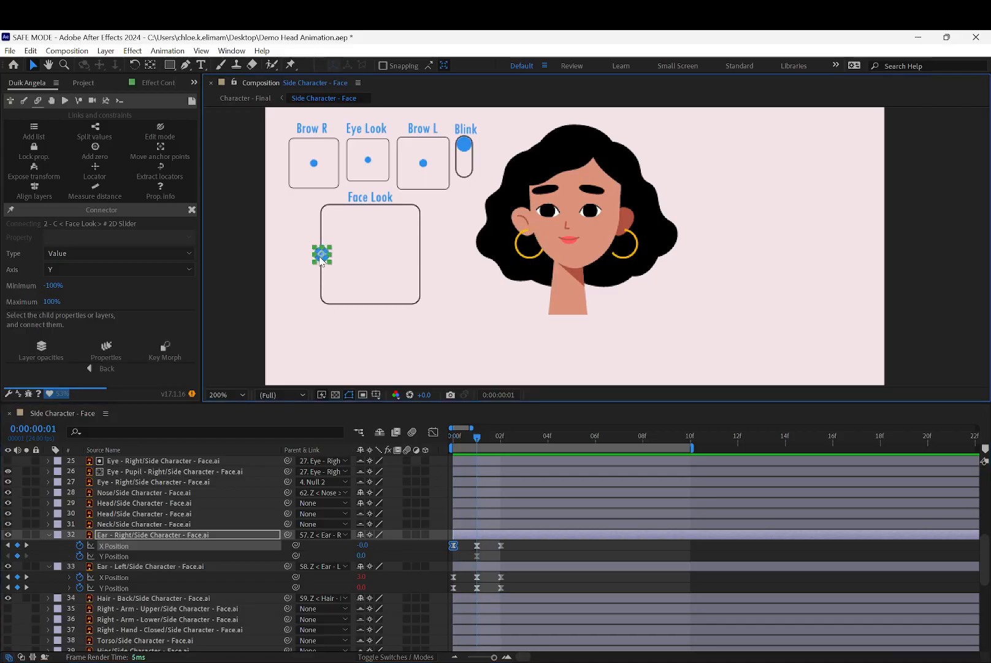
key(p)
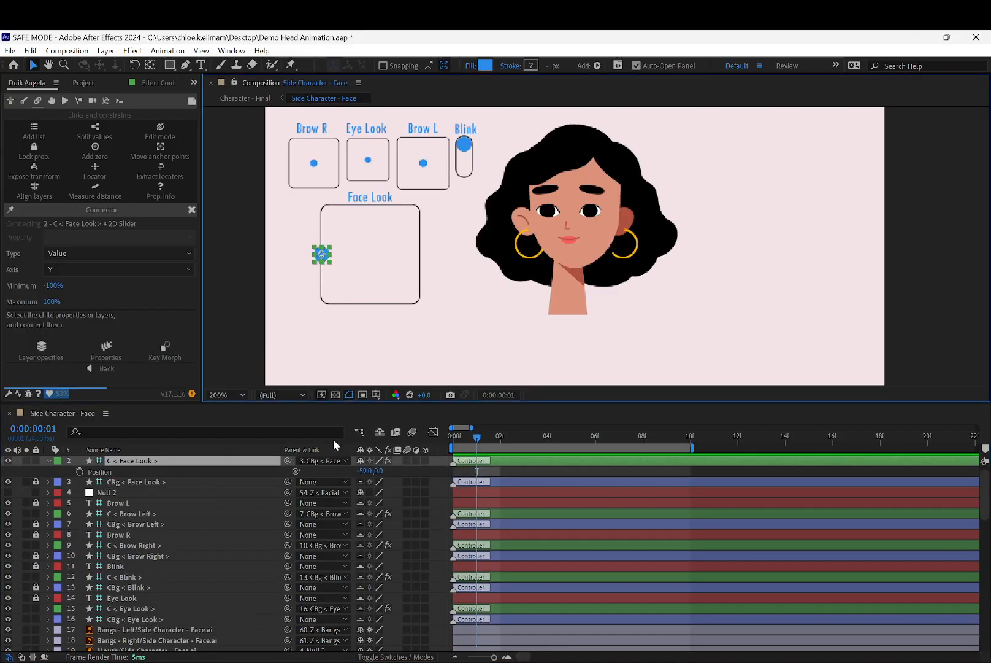
click(380, 432)
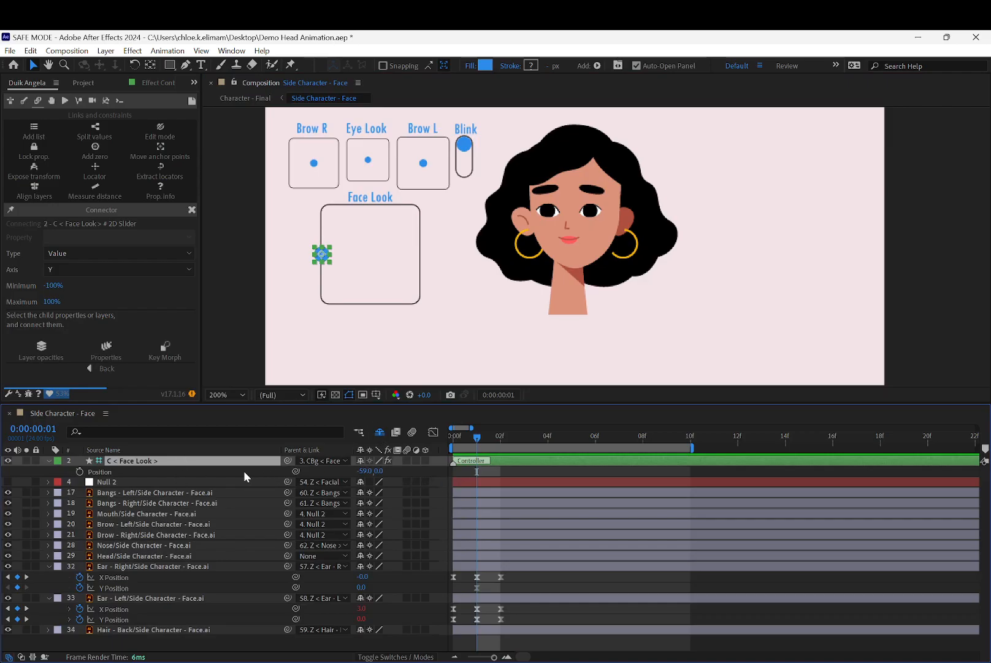
click(363, 470)
text(0)
key(Return)
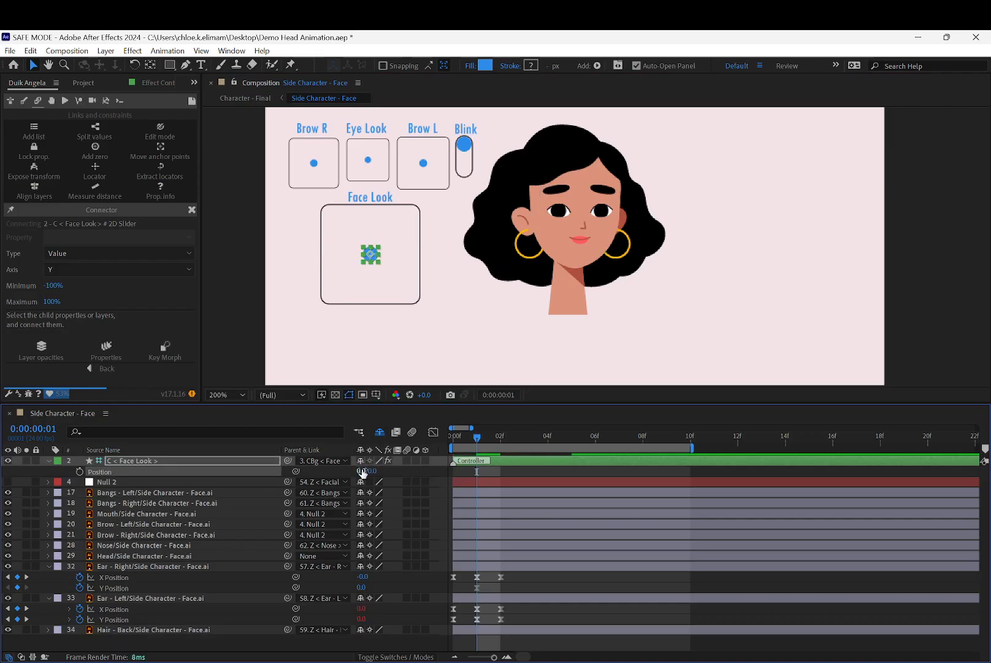
- Keyframe the Face Look controller's Position at its box's centre on frame 1, left edge on frame 0 and right edge on frame 2
click(80, 472)
click(463, 438)
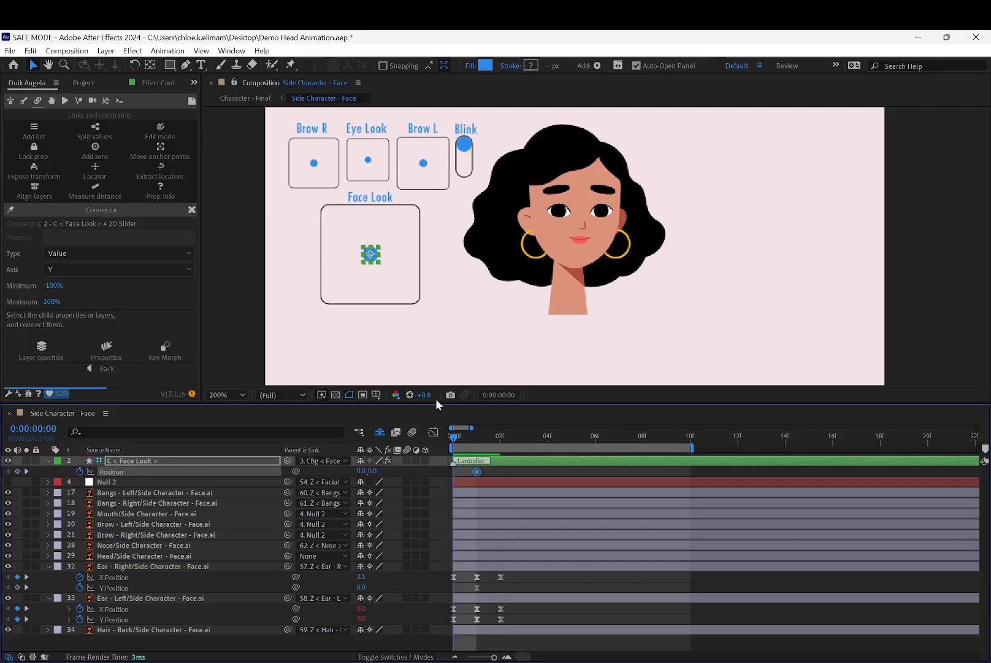
drag(370, 255, 323, 254)
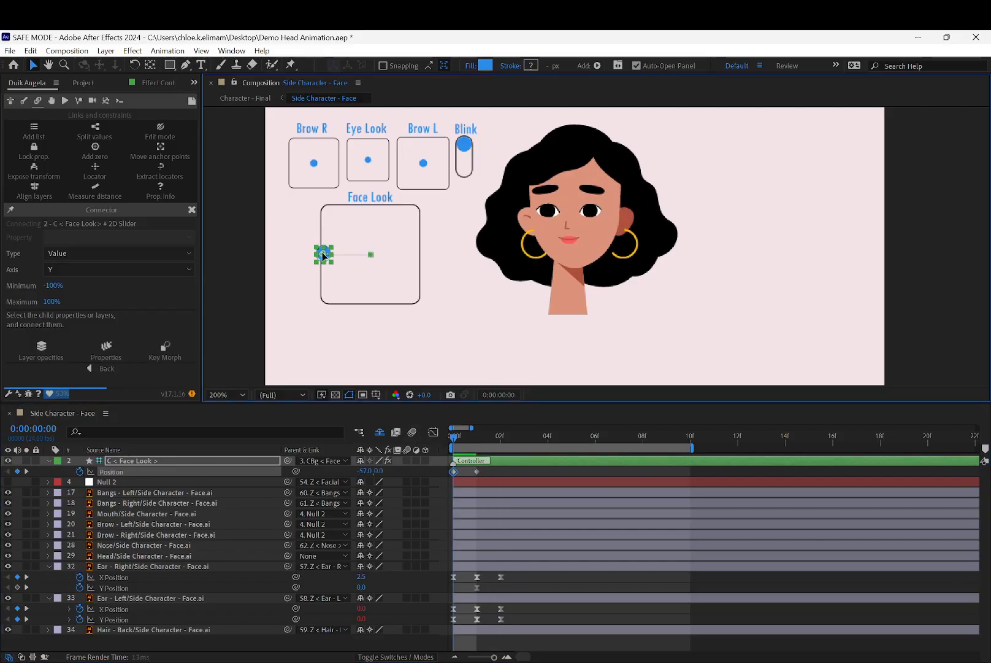
click(291, 355)
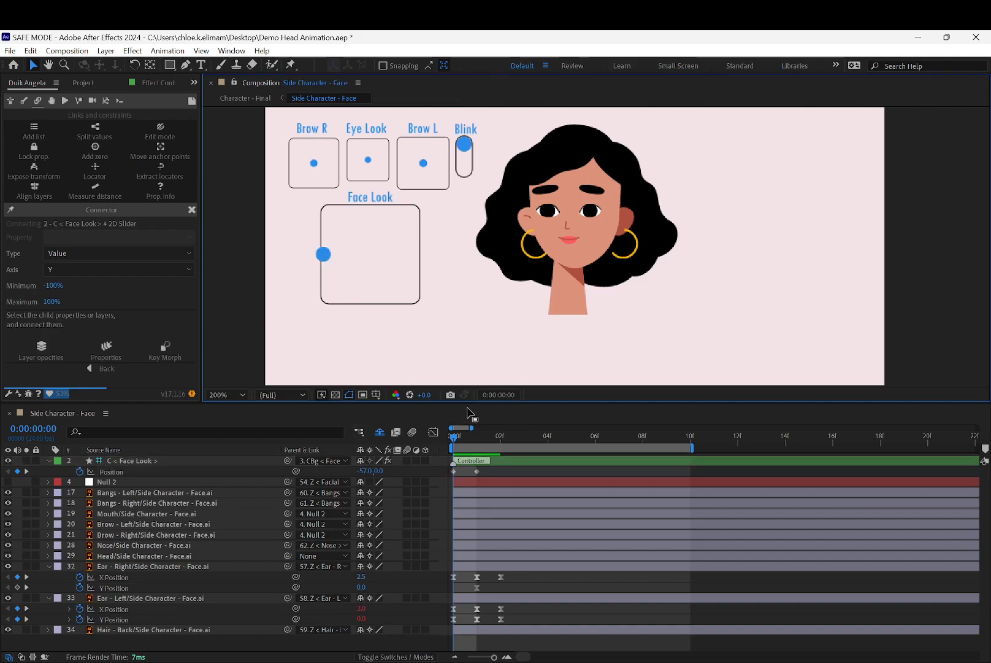
drag(455, 439, 501, 433)
drag(365, 248, 441, 258)
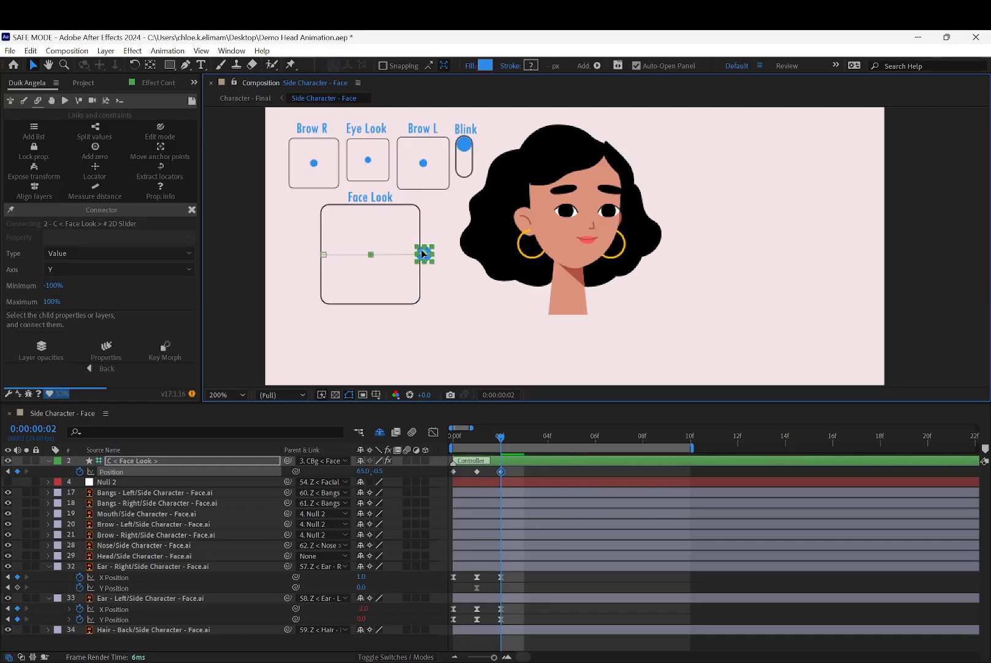
- Move the Face Look controller's frame 0 keyframe to the box's upper-left corner and its frame 2 keyframe to the lower-right corner
drag(486, 438, 450, 412)
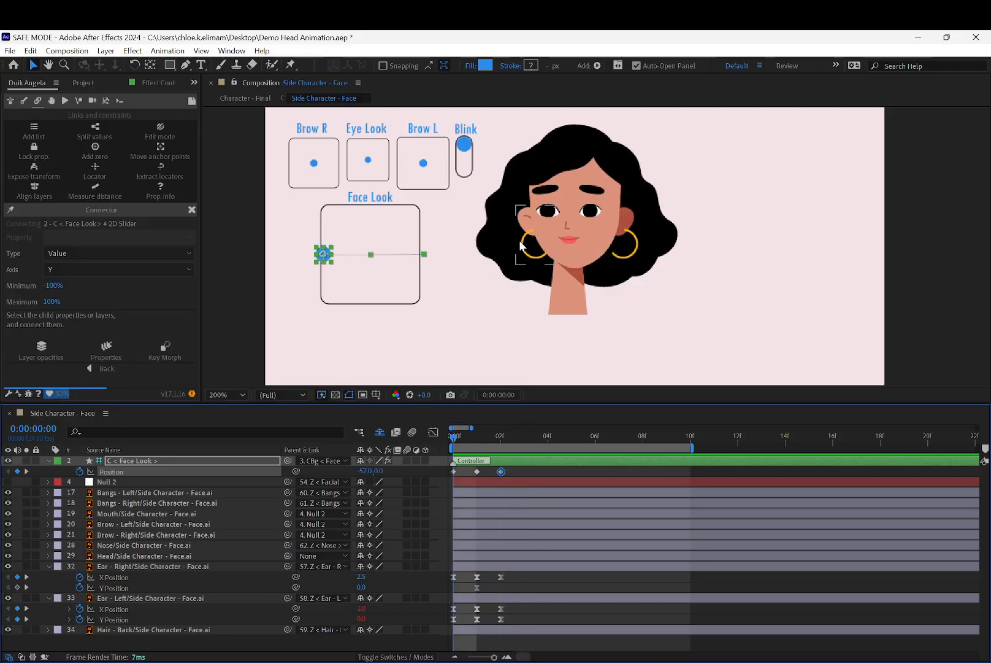
mouse_move(454, 437)
mouse_down()
mouse_move(512, 436)
mouse_move(454, 437)
mouse_up()
drag(324, 254, 322, 208)
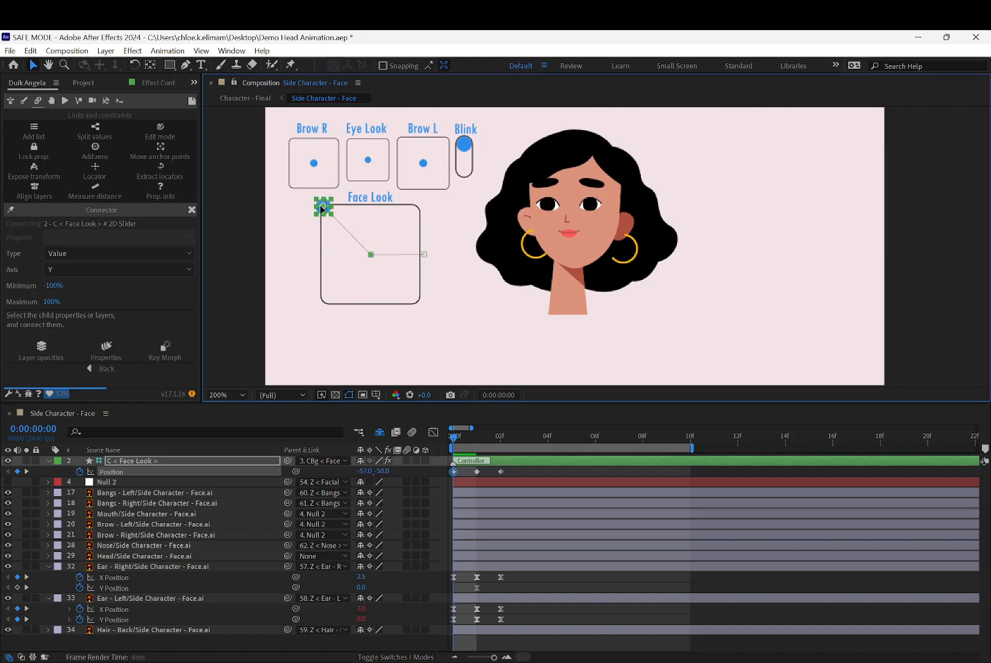
drag(424, 254, 422, 309)
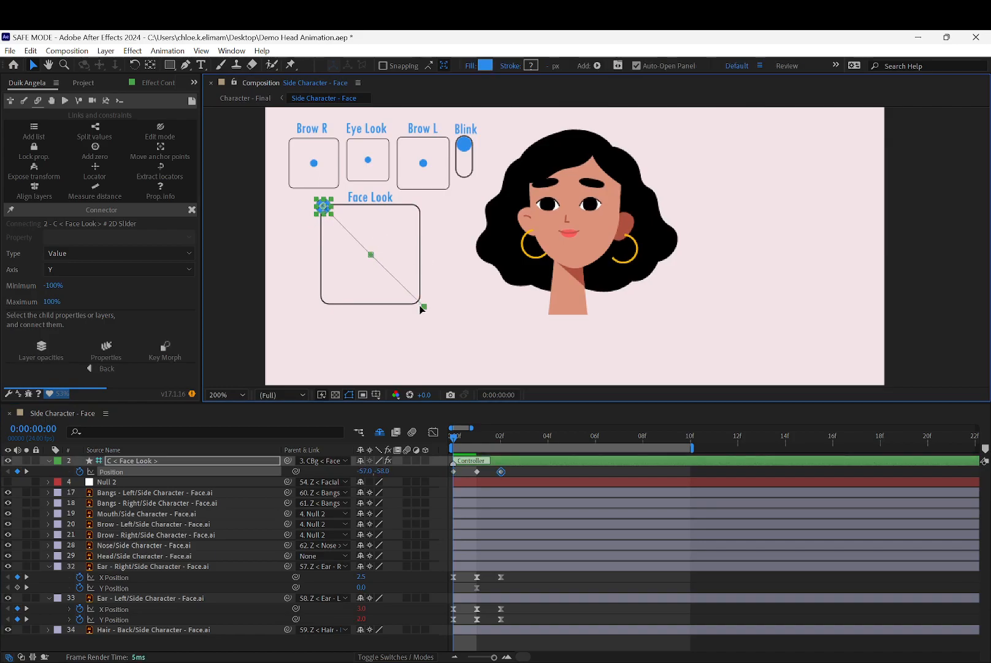
click(458, 284)
mouse_move(455, 438)
mouse_down()
mouse_move(512, 430)
mouse_move(460, 427)
mouse_up()
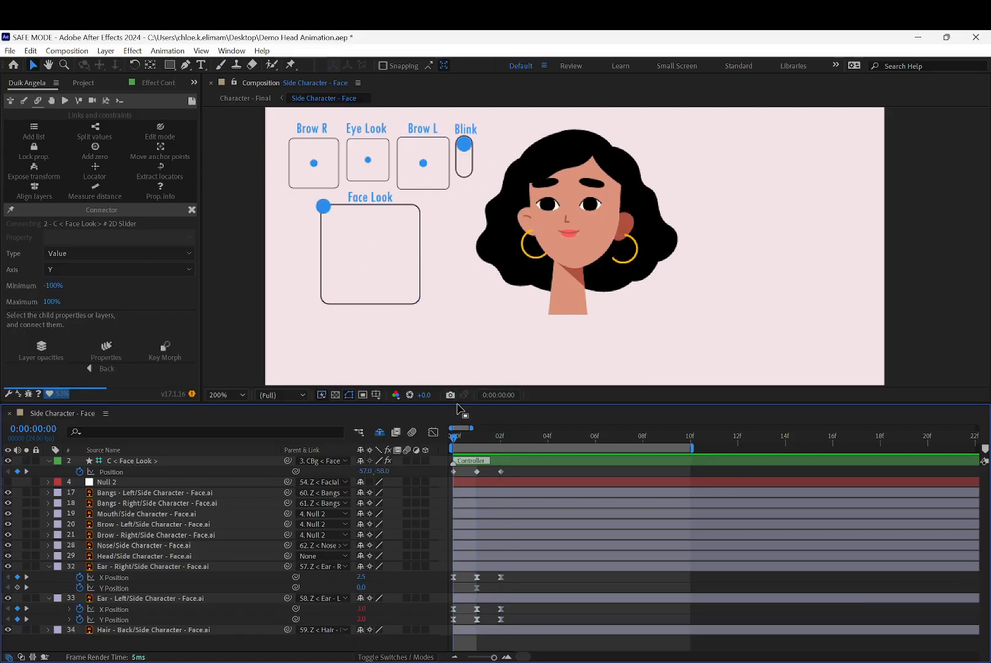
drag(456, 407, 432, 334)
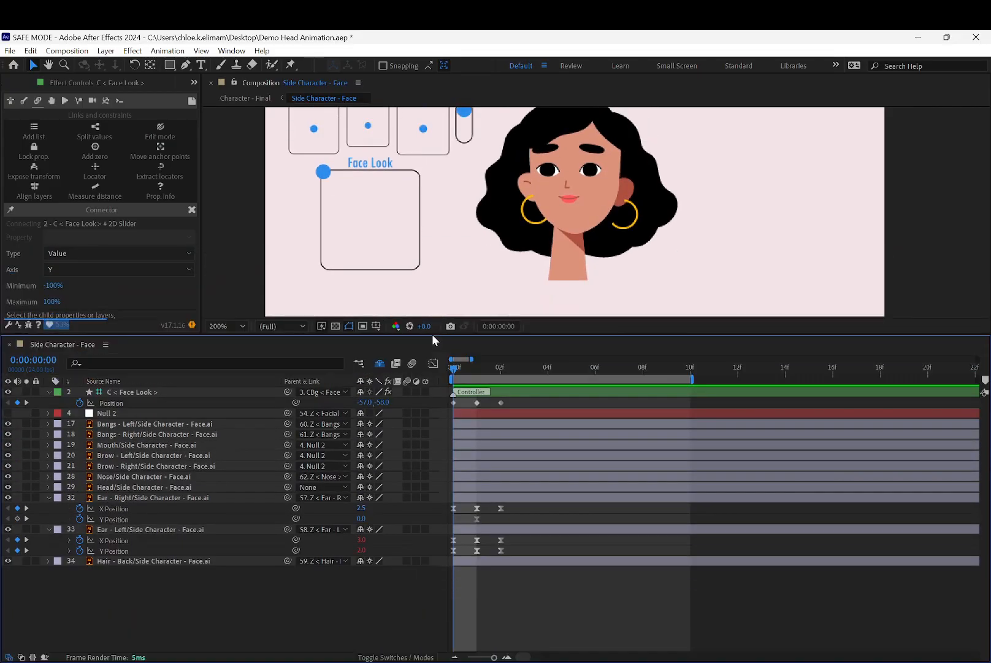
- Set the Ear - Right layer's Y Position to 2 on frame 0 and -2 on frame 2
click(153, 521)
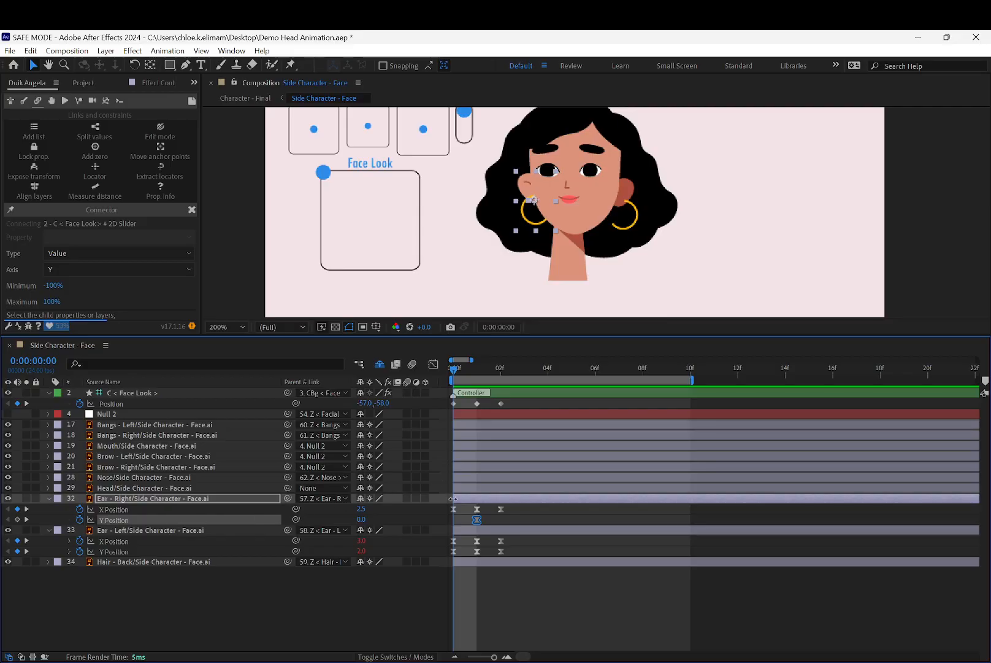
click(361, 519)
text(2)
key(Return)
click(492, 368)
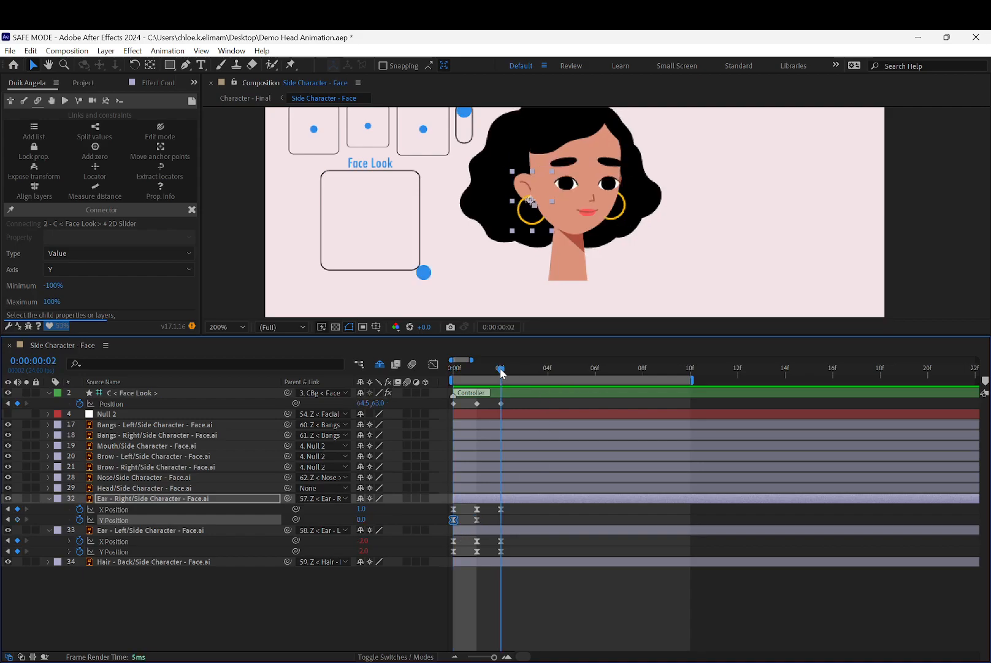
click(359, 519)
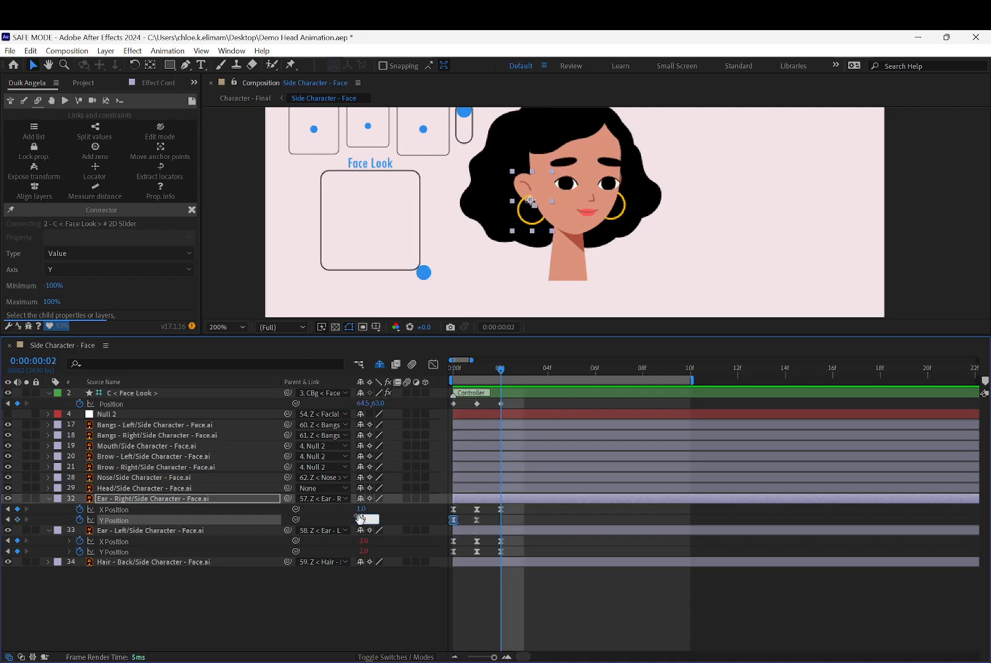
text(-2)
key(Return)
mouse_move(494, 366)
mouse_down()
mouse_move(443, 359)
mouse_move(509, 349)
mouse_move(436, 351)
mouse_move(505, 351)
mouse_up()
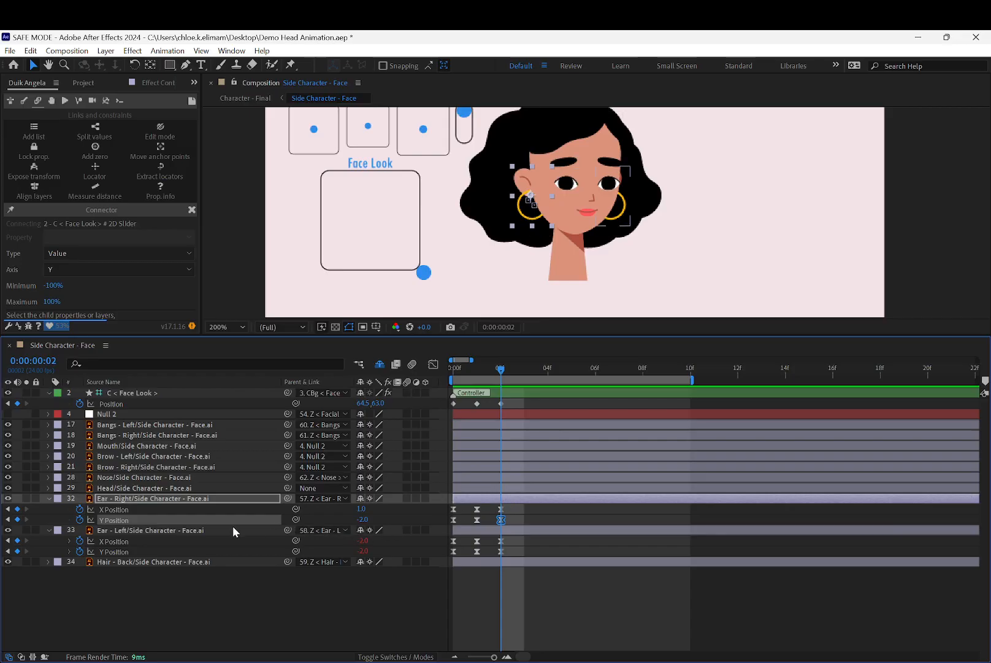
- Try shifting the Ear - Right layer sideways on frame 2, ending at an X Position of 0.5
click(220, 509)
click(363, 509)
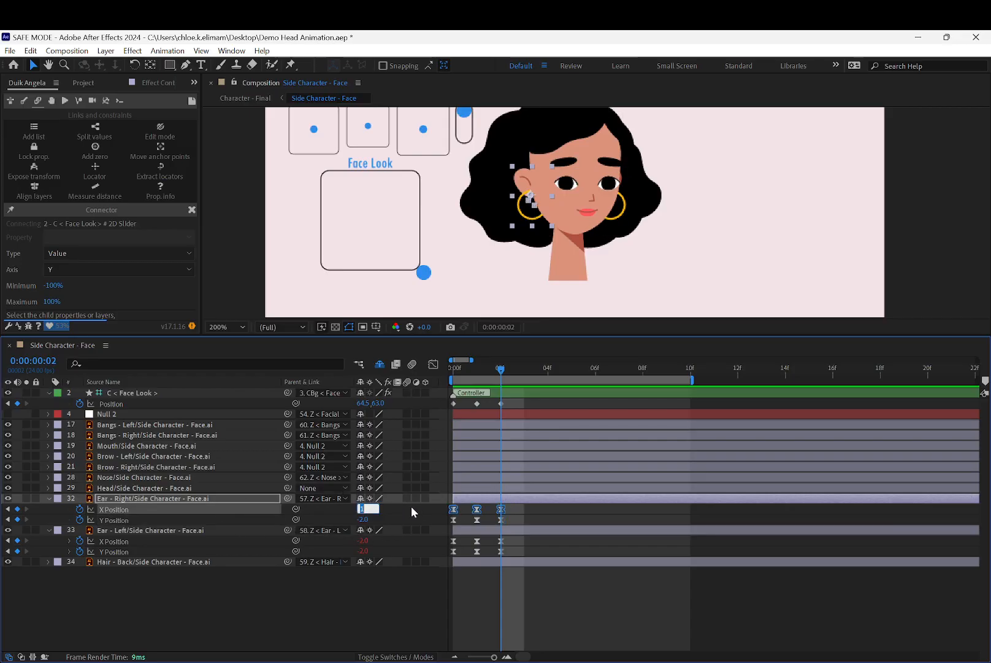
click(348, 573)
click(501, 509)
key(Left)
key(Left)
key(Left)
key(Left)
key(Left)
key(Left)
key(Right)
key(Right)
key(Right)
key(Right)
key(Right)
key(Right)
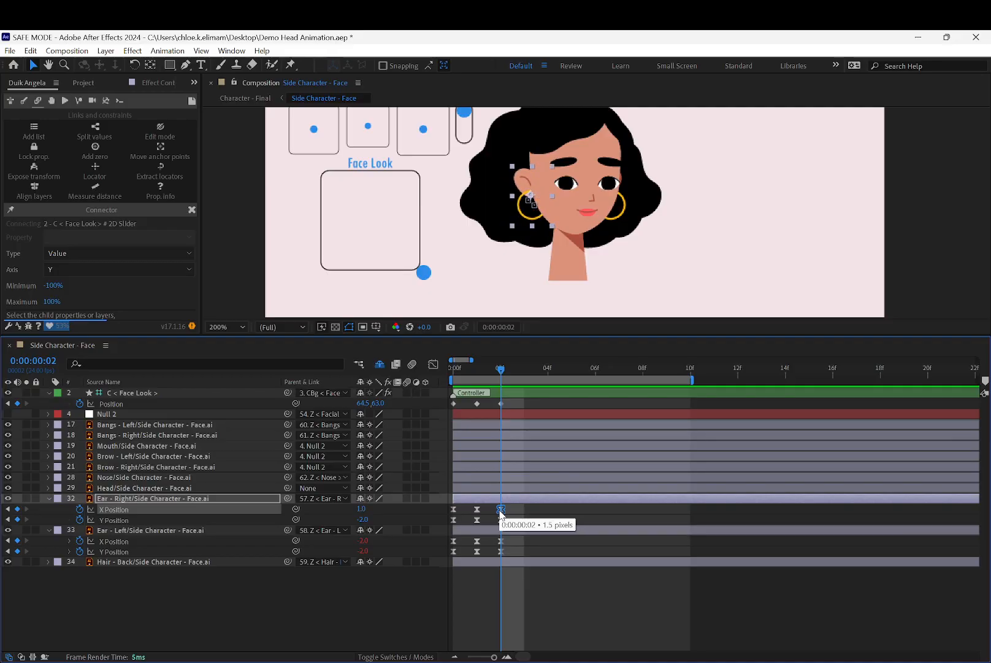
key(Left)
key(Left)
key(Left)
key(Left)
key(Left)
key(Left)
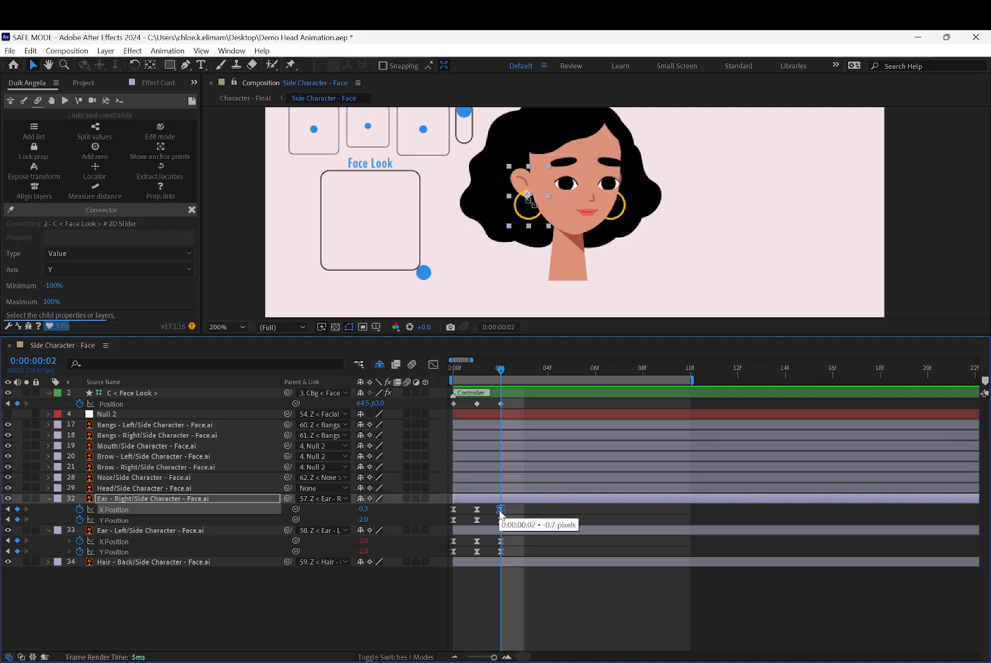
key(Right)
key(Right)
key(Right)
key(Right)
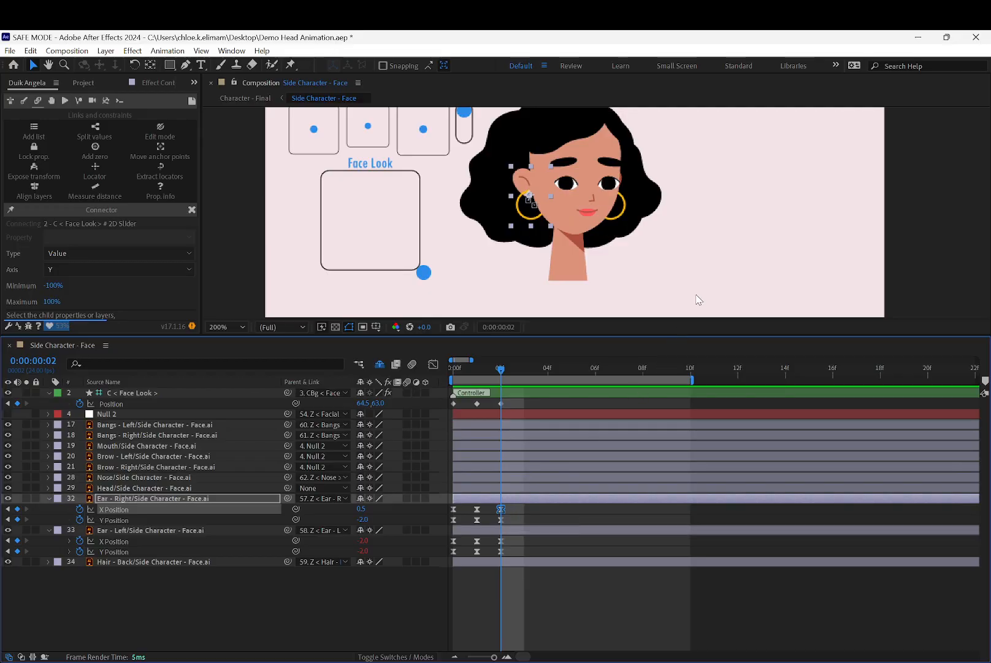
- Set the Ear - Right layer's X Position on frame 2 to -0.5
mouse_move(488, 369)
mouse_down()
mouse_move(451, 368)
mouse_move(501, 366)
mouse_up()
click(363, 509)
text(0)
key(Return)
drag(483, 369, 493, 364)
click(361, 508)
text(-5)
key(Return)
click(366, 508)
text(-.5)
key(Return)
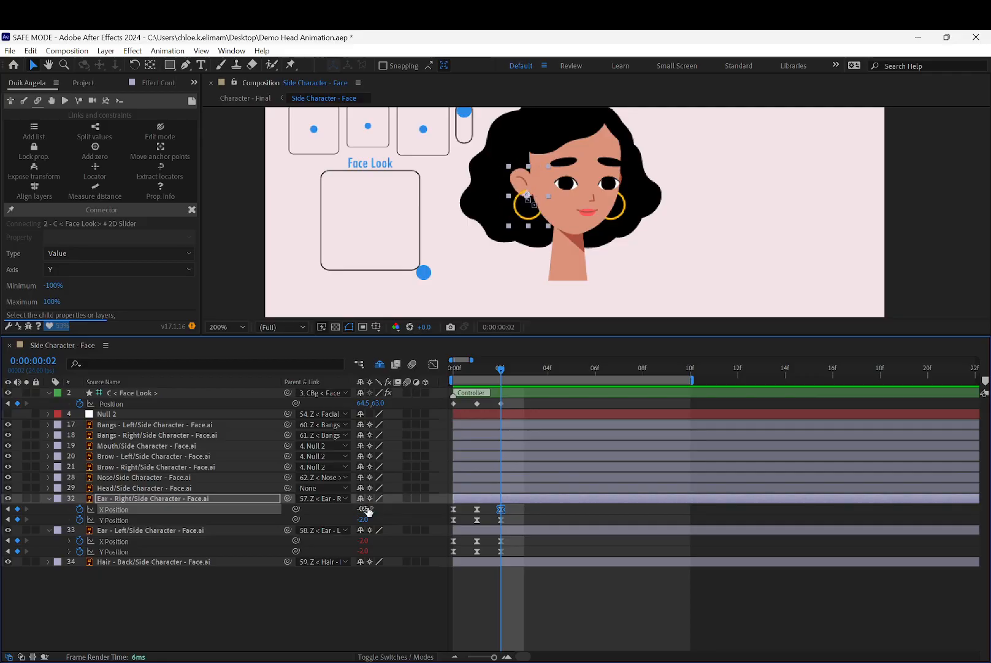
- Go to frame 1 and remove all Position keyframes from the Face Look controller
drag(501, 371, 478, 370)
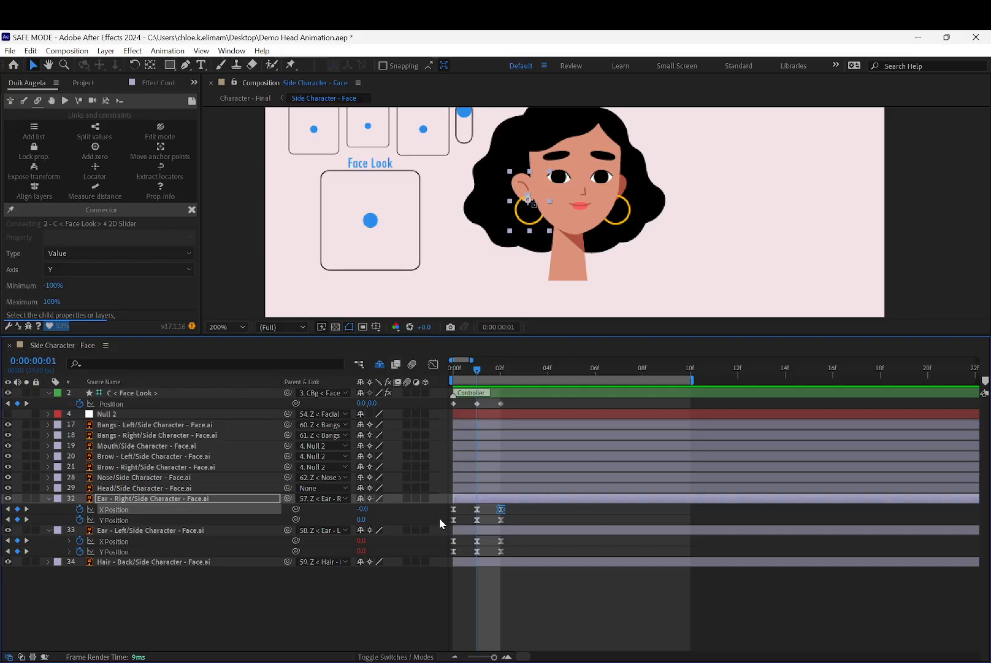
click(80, 403)
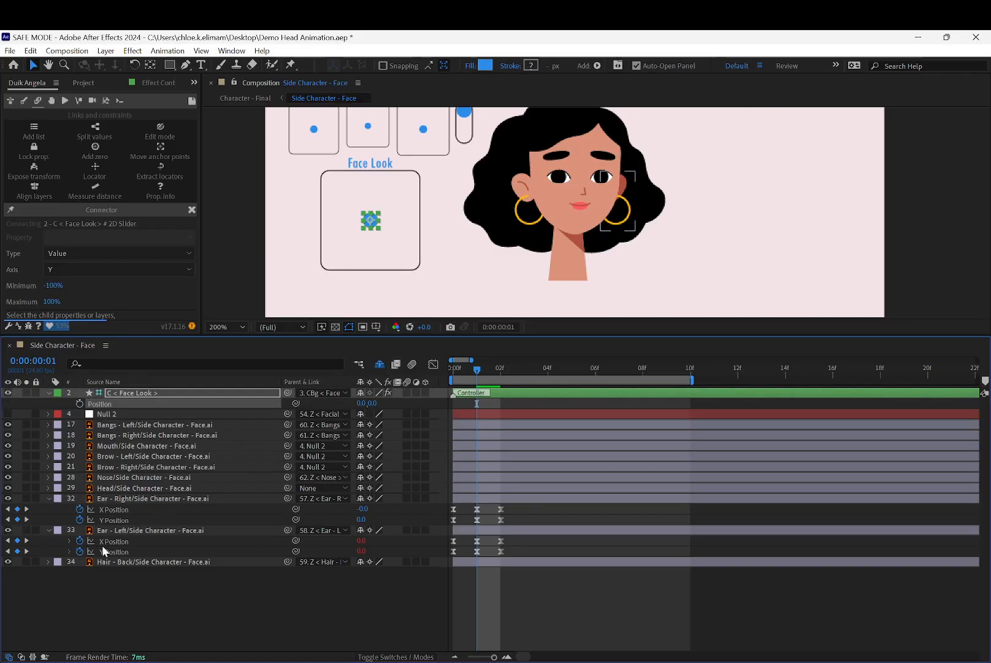
- Connect the Ear - Right layer's Y Position keyframes to the Face Look 2D slider's Y axis as properties
click(192, 519)
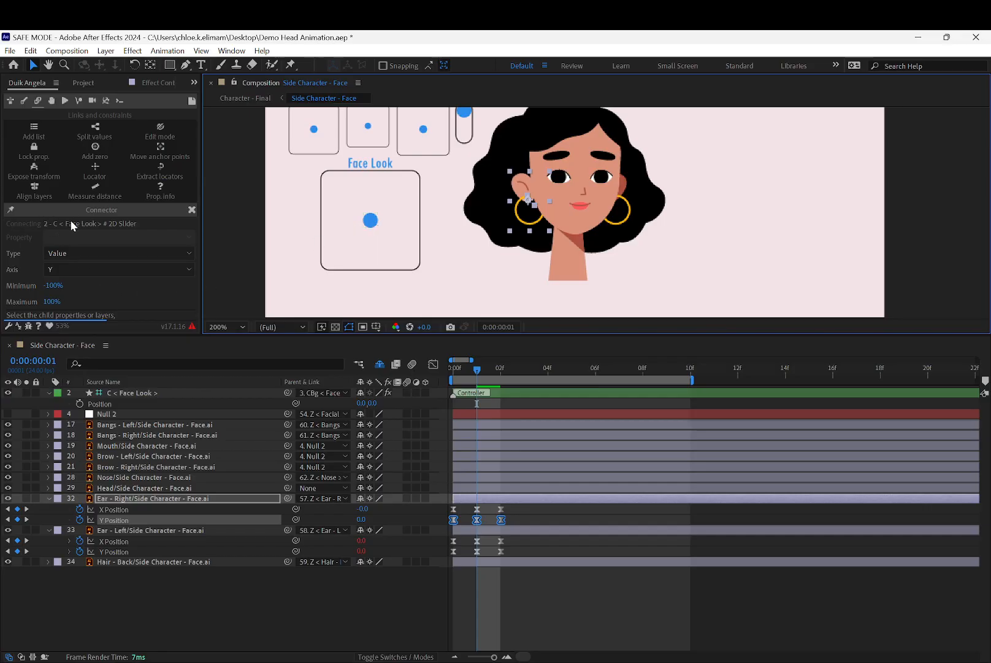
drag(164, 336, 143, 405)
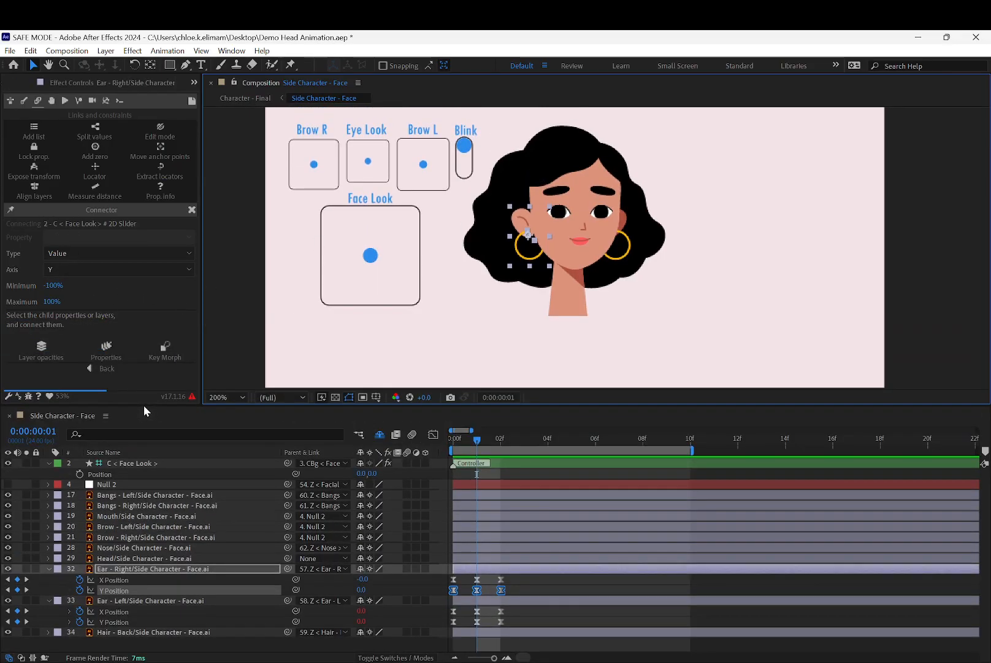
click(106, 350)
- Switch the connector axis to X and connect the Ear - Right layer's X Position keyframes to the Face Look slider
click(139, 581)
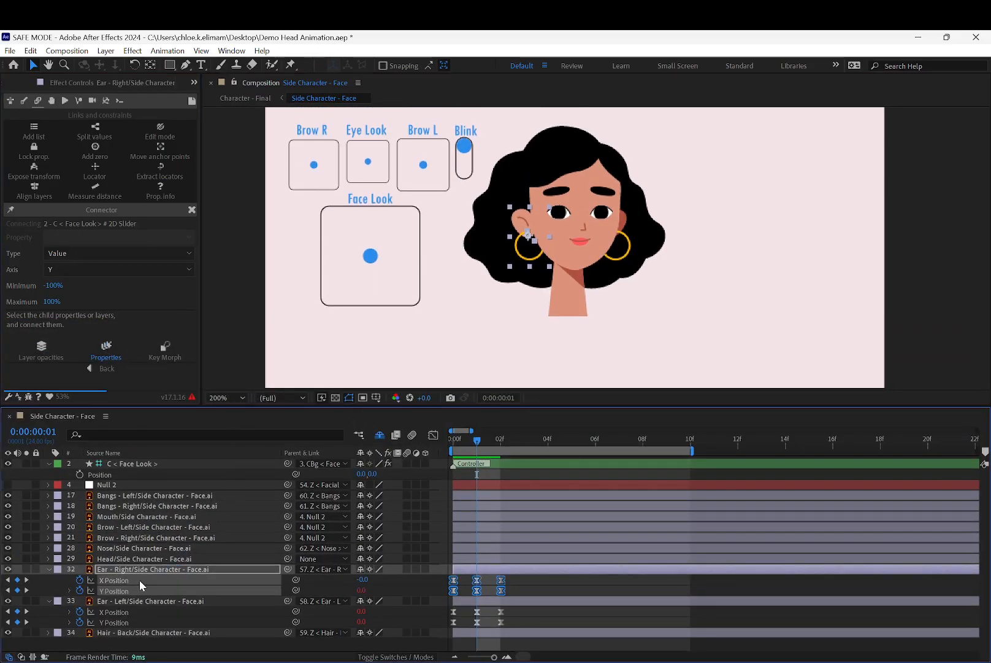
click(79, 271)
click(79, 280)
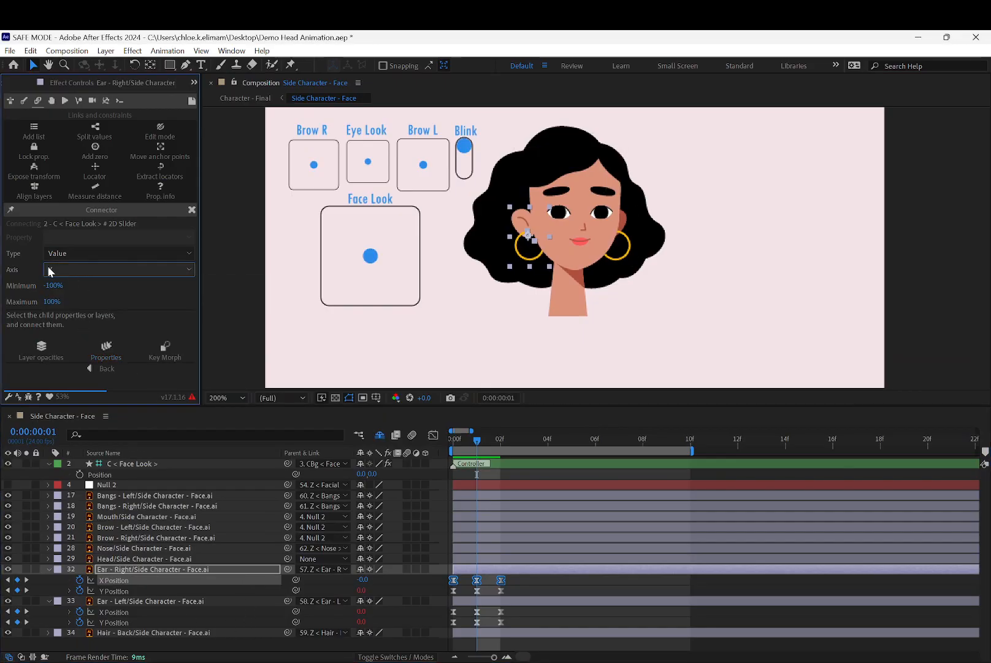
click(110, 351)
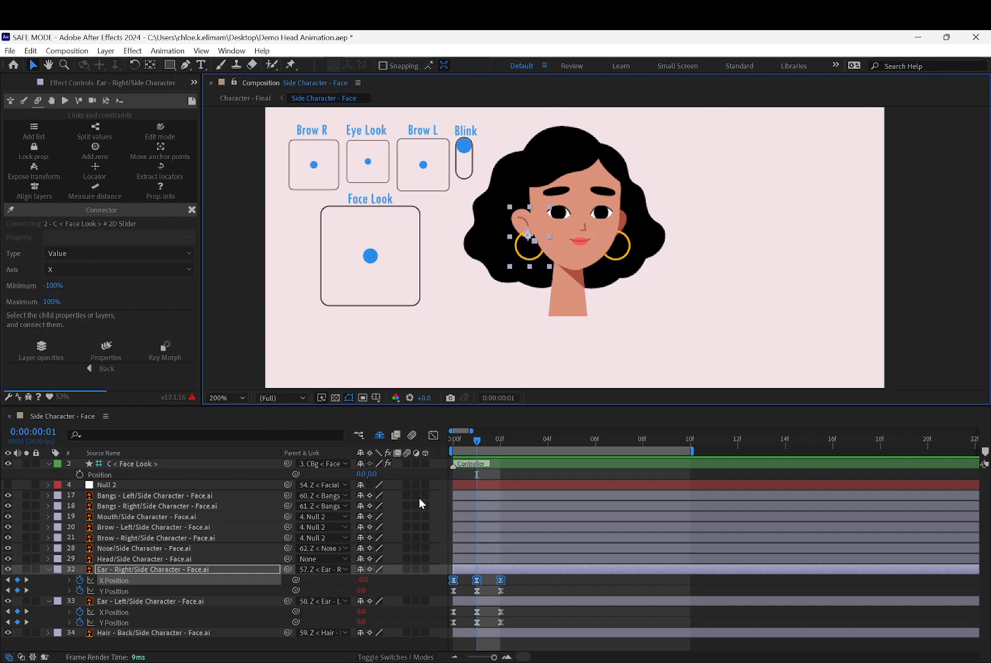
click(377, 329)
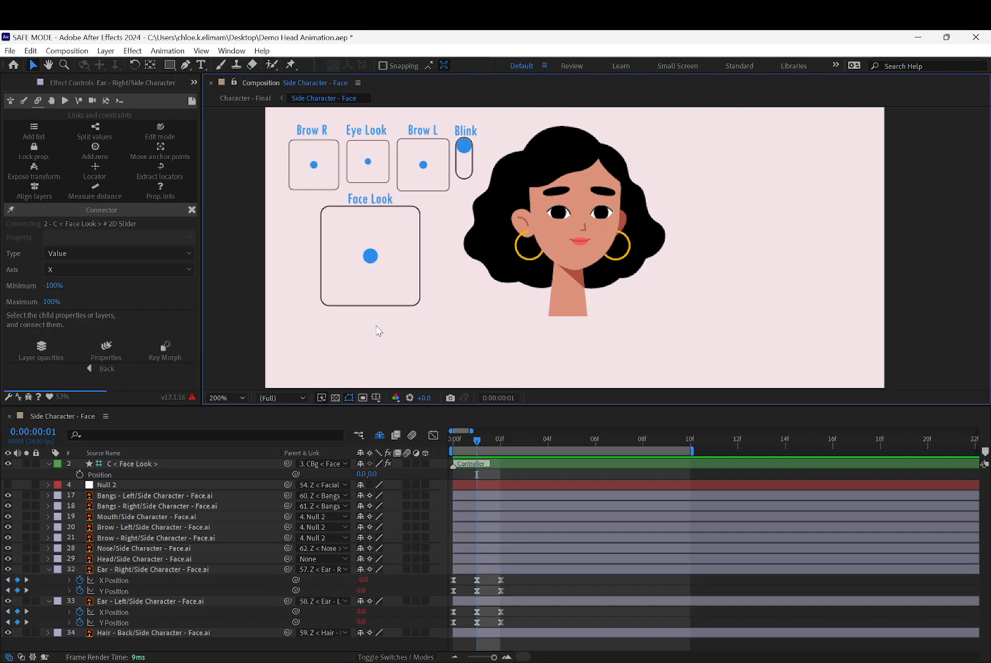
- Collapse the keyframed properties of the Ear - Right and Ear - Left layers and deselect both layers
click(188, 569)
ctrl+click(181, 601)
key(u)
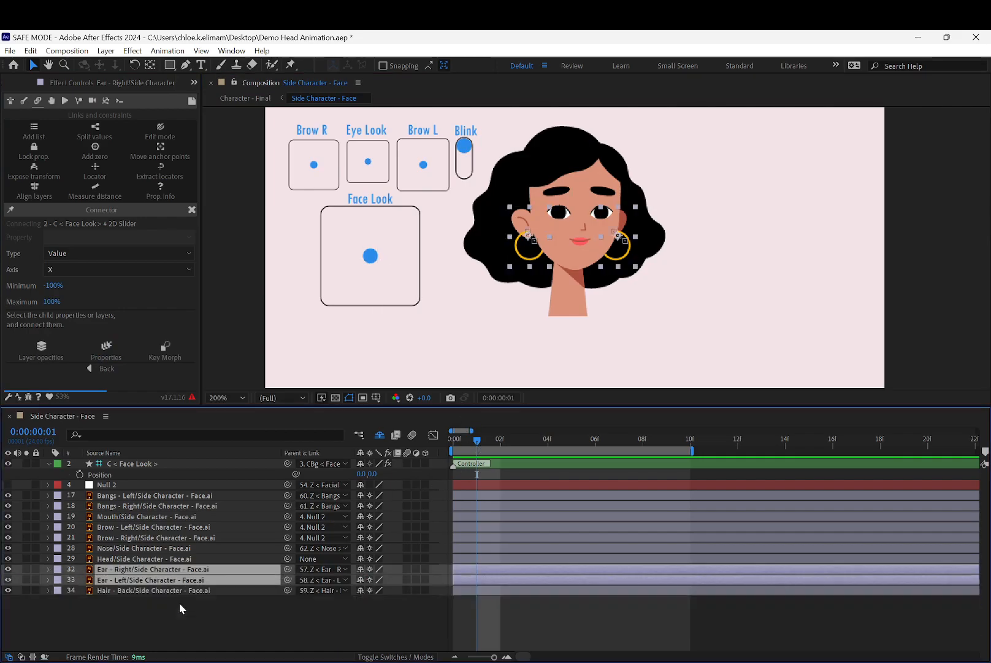
click(217, 597)
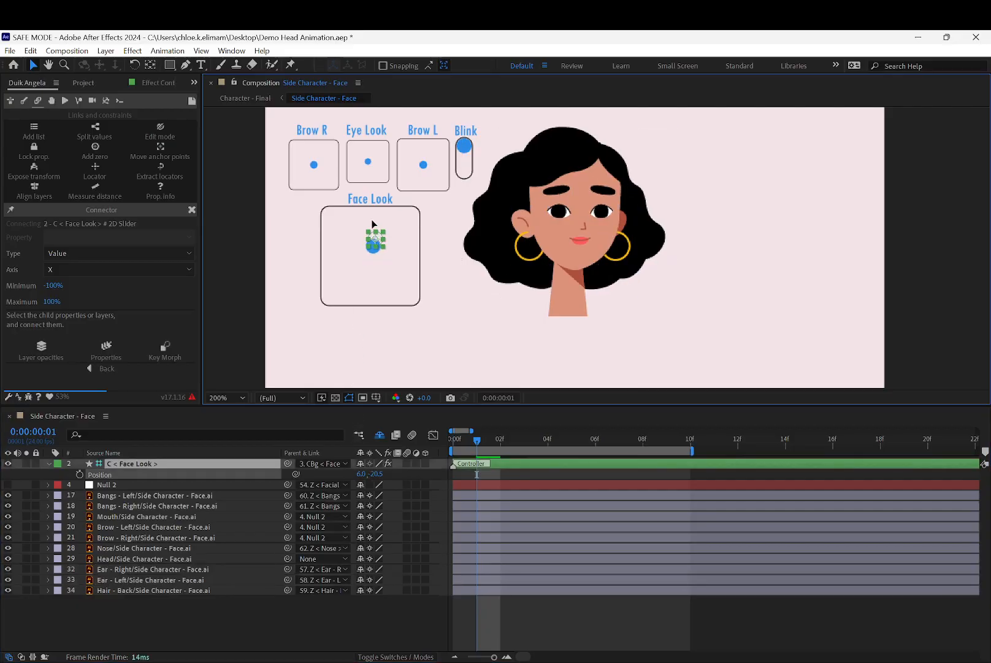